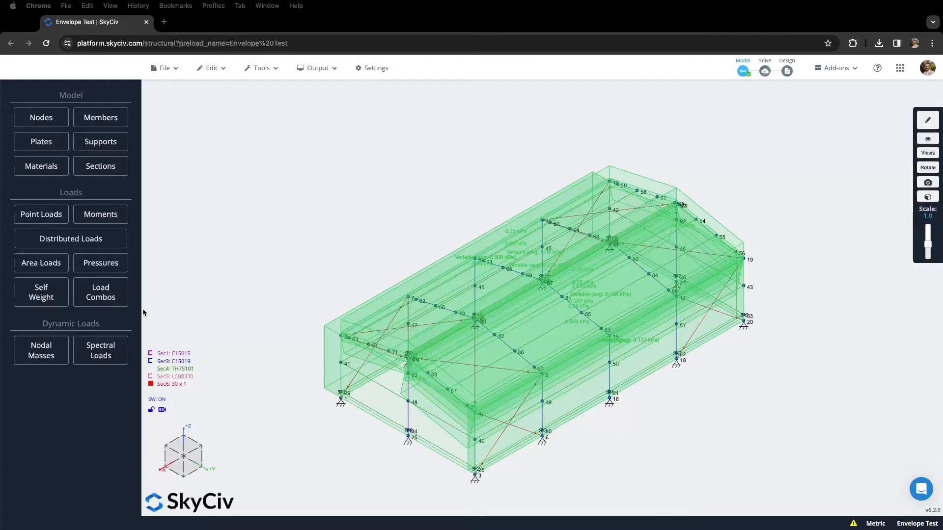
Step: Review the model's load combinations in the full table view and return to the main modelling options
left_click(105, 297)
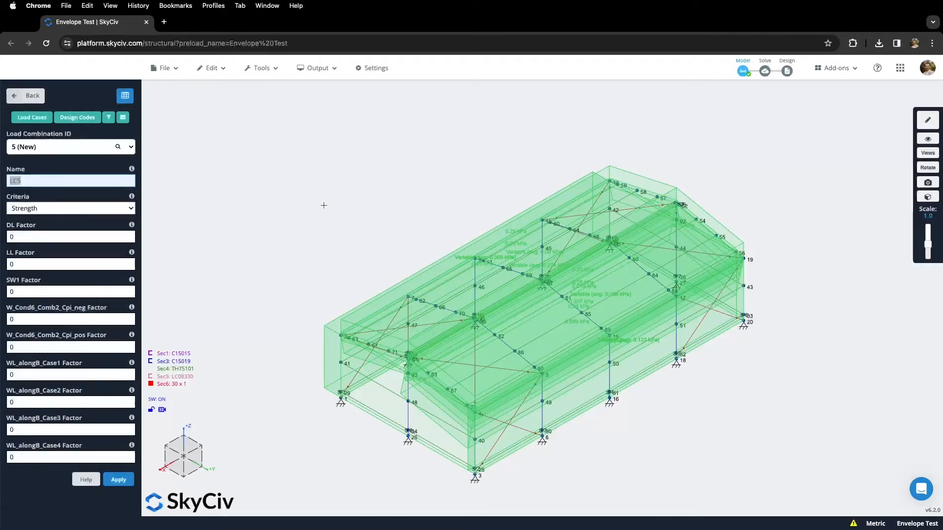
left_click(311, 262)
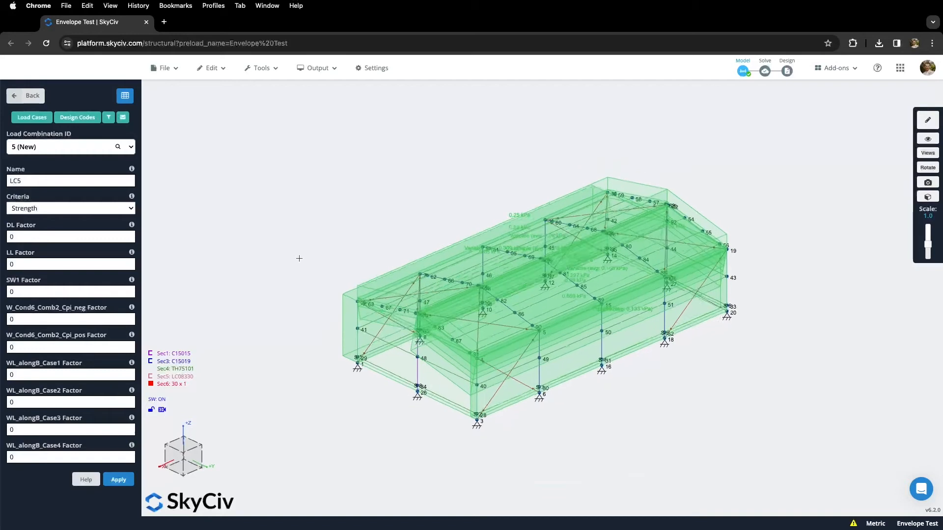
left_click(126, 97)
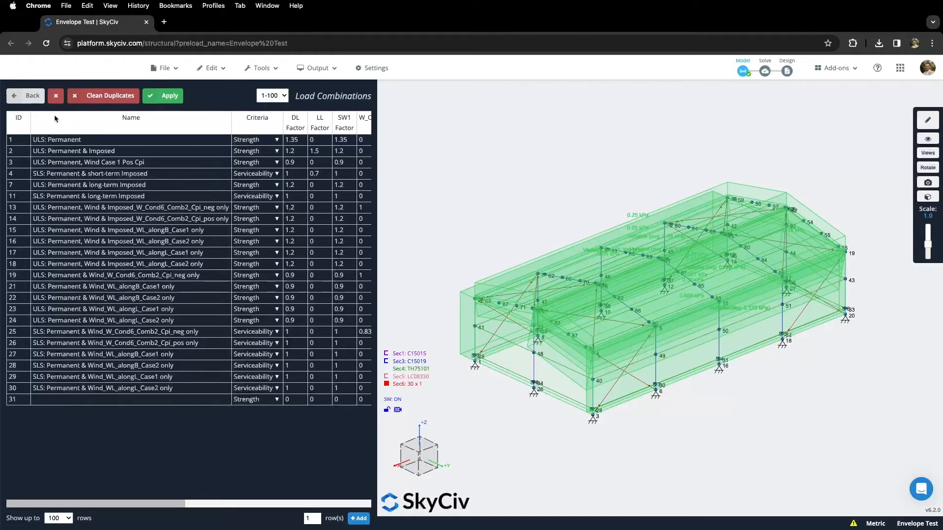
left_click(32, 97)
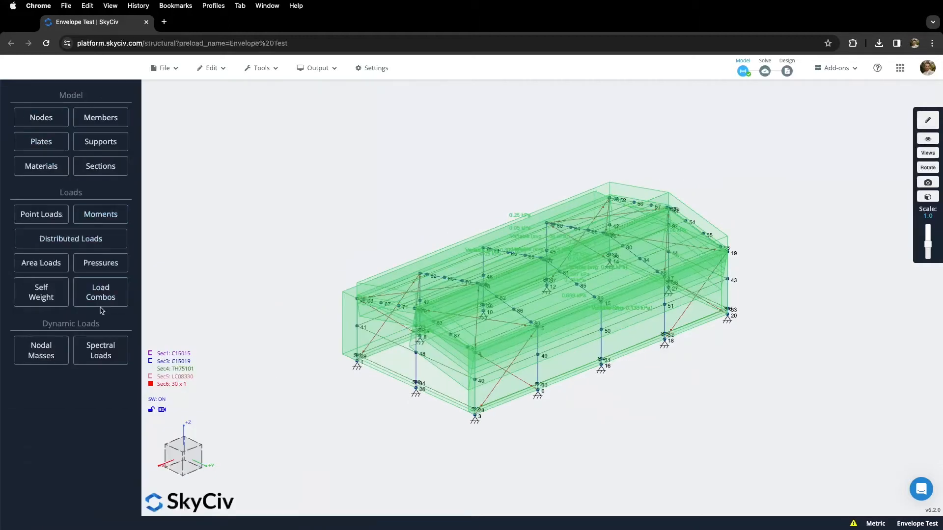
Step: Open the envelope customization for the load combinations and check the available envelopes and the name of Envelope #1
left_click(102, 293)
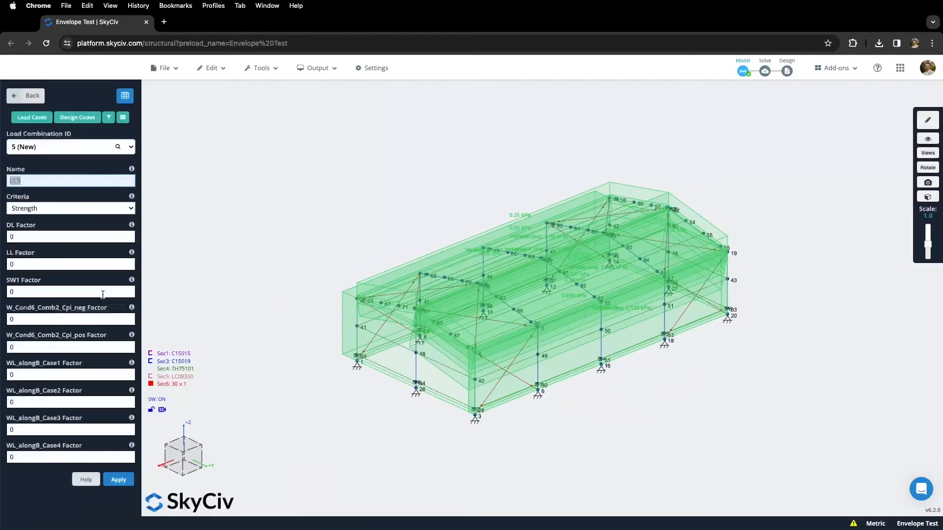
left_click(123, 119)
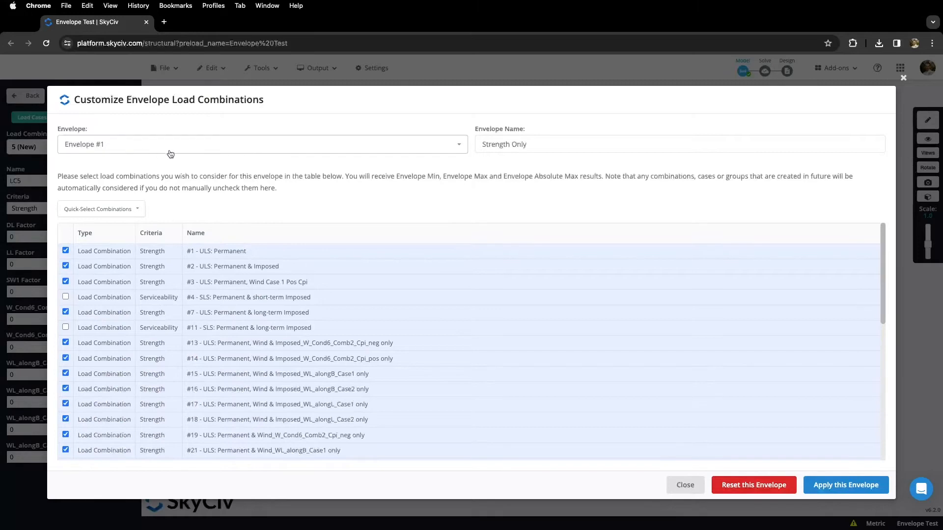
left_click(223, 153)
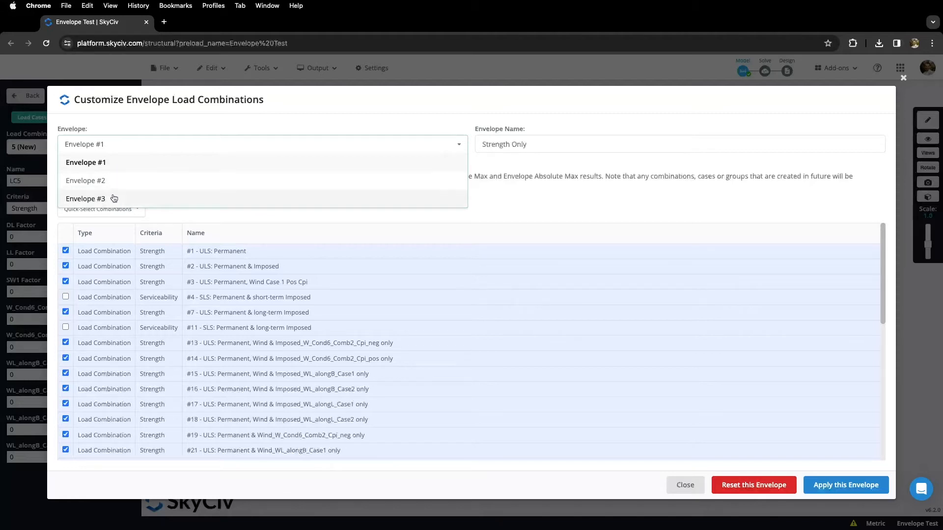
left_click(138, 149)
left_click(506, 143)
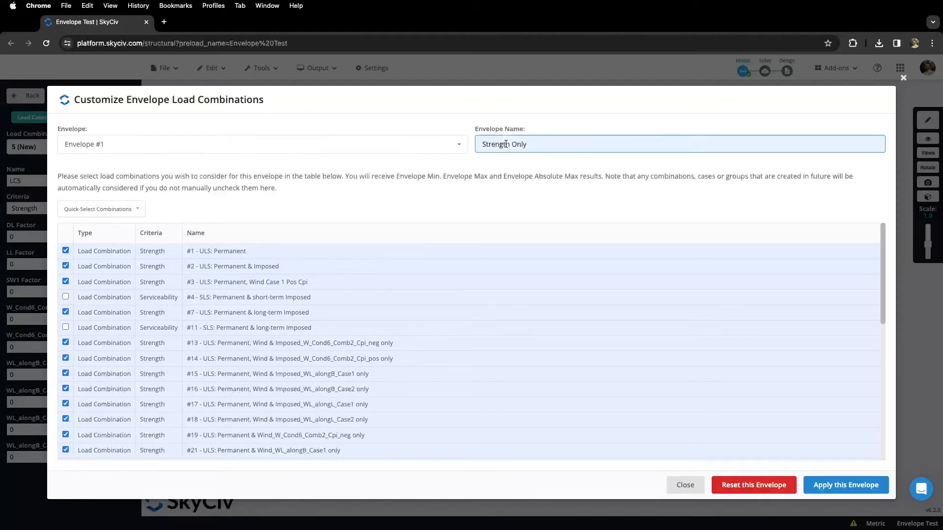
left_click_drag(558, 143, 461, 147)
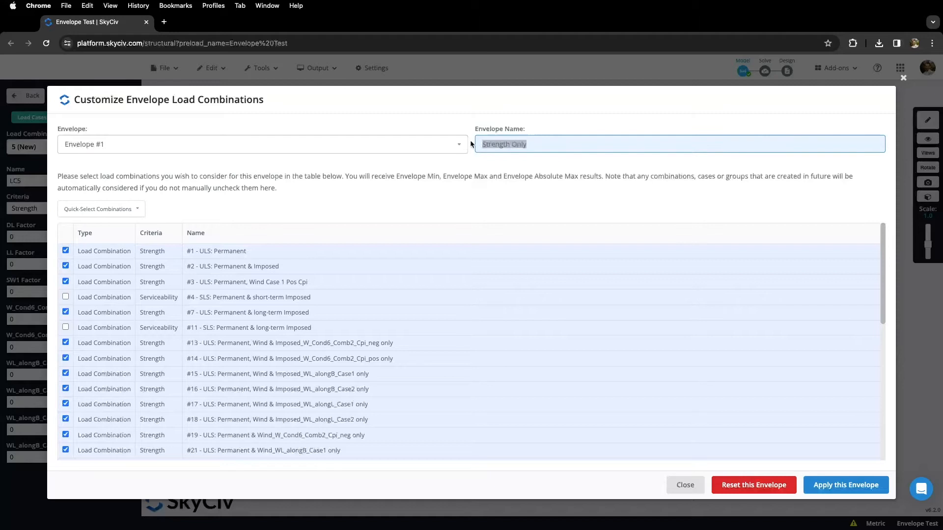
left_click(543, 143)
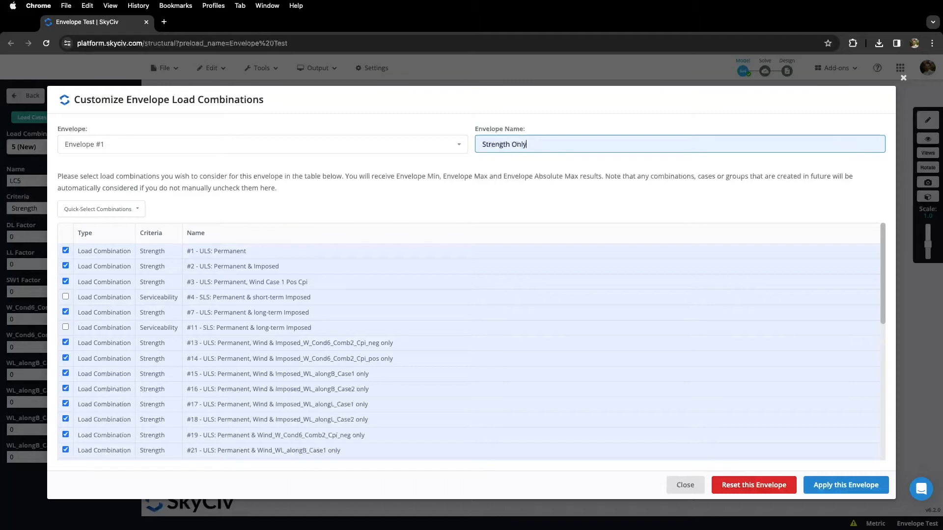
Step: Examine which load combinations, load cases and load groups are included in Envelope #1, comparing strength and serviceability criteria
scroll(126, 260, "down", 6)
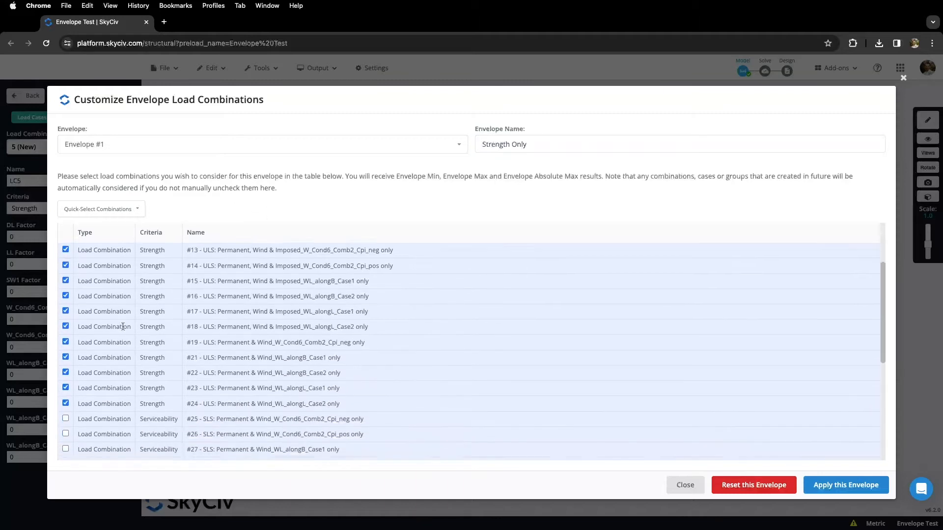
scroll(125, 342, "up", 5)
scroll(132, 347, "down", 8)
scroll(137, 349, "up", 6)
scroll(112, 330, "down", 6)
scroll(121, 327, "up", 8)
scroll(112, 305, "up", 1)
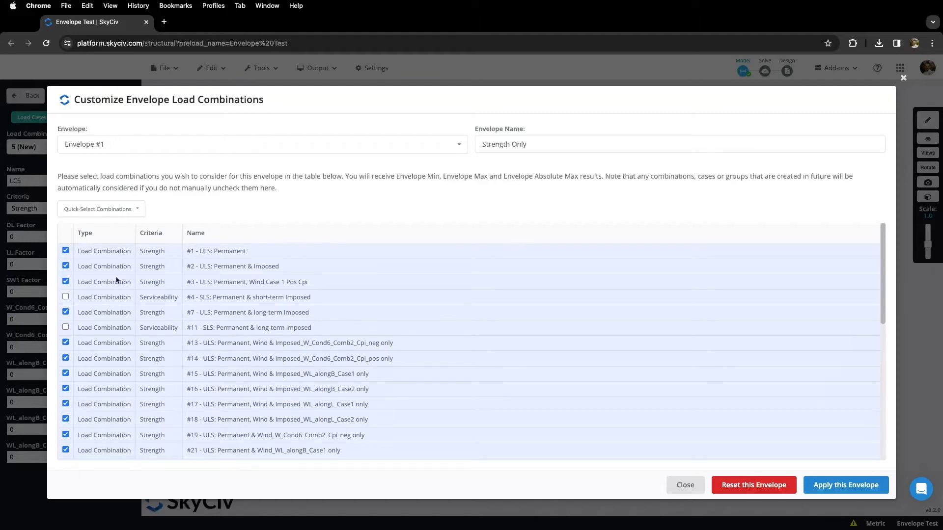
scroll(114, 314, "down", 10)
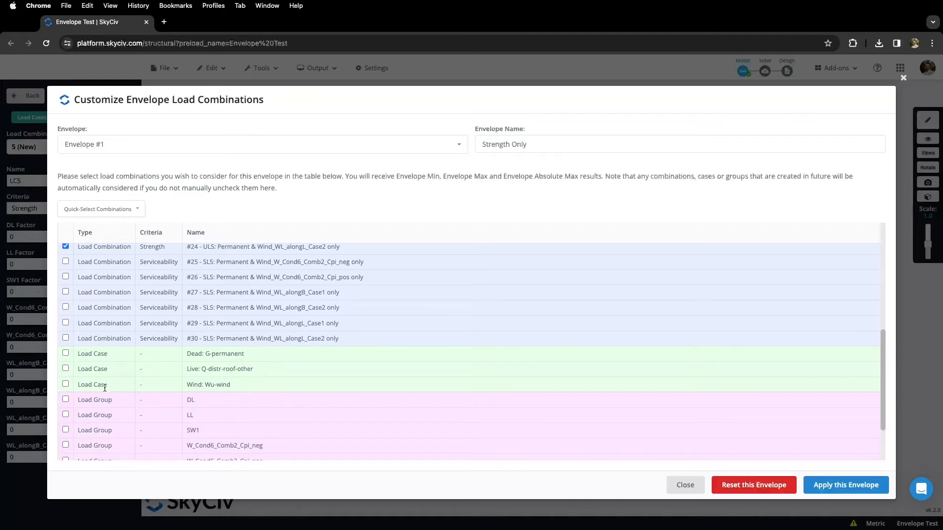
scroll(105, 388, "down", 3)
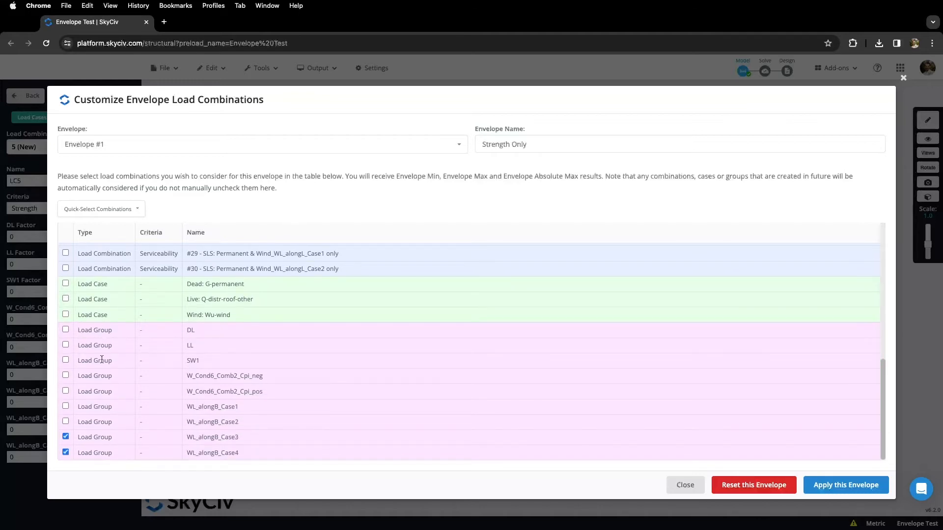
scroll(109, 419, "up", 12)
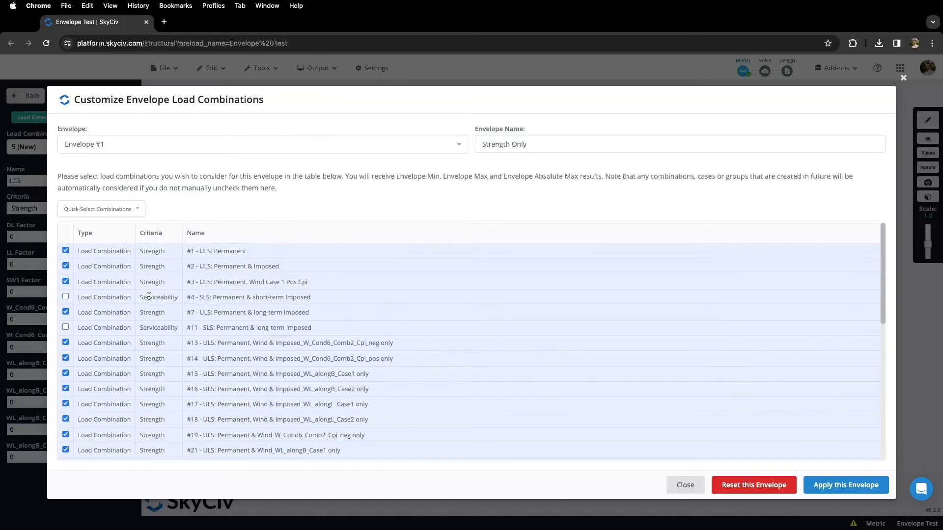
scroll(147, 353, "down", 7)
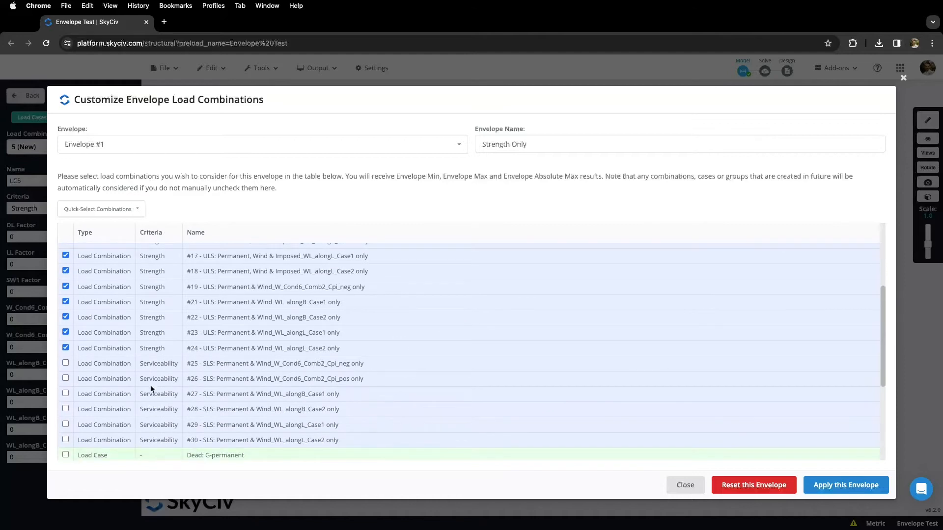
scroll(149, 385, "up", 11)
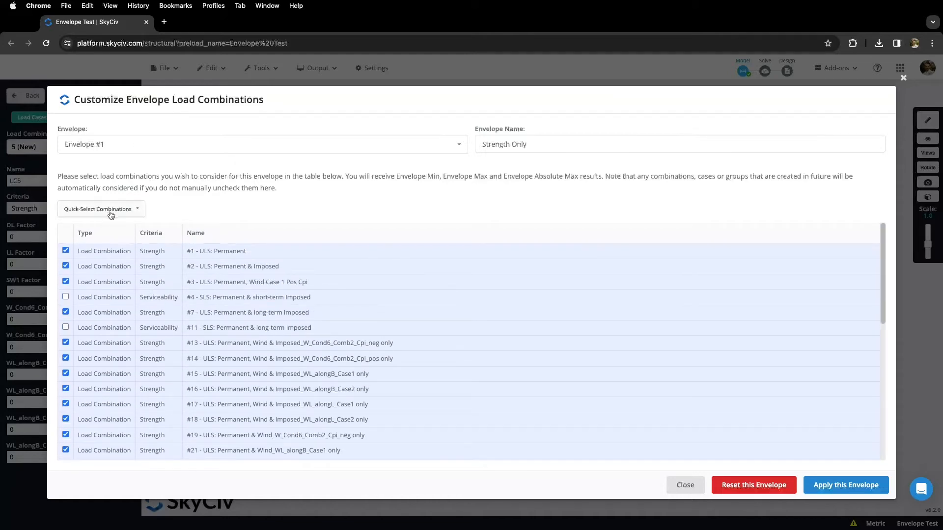
Step: Quick-select only the serviceability combinations for Envelope #1 and check the selection through the list
left_click(139, 211)
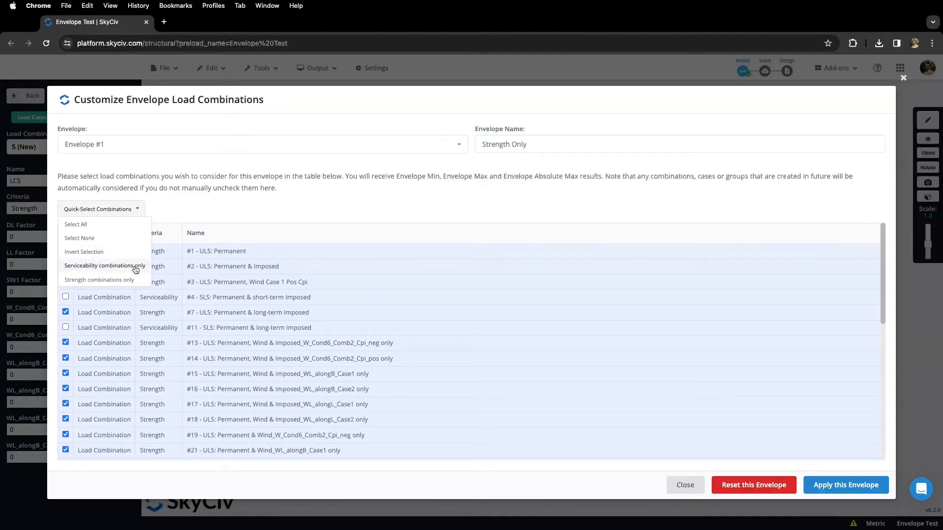
left_click(136, 267)
left_click(138, 210)
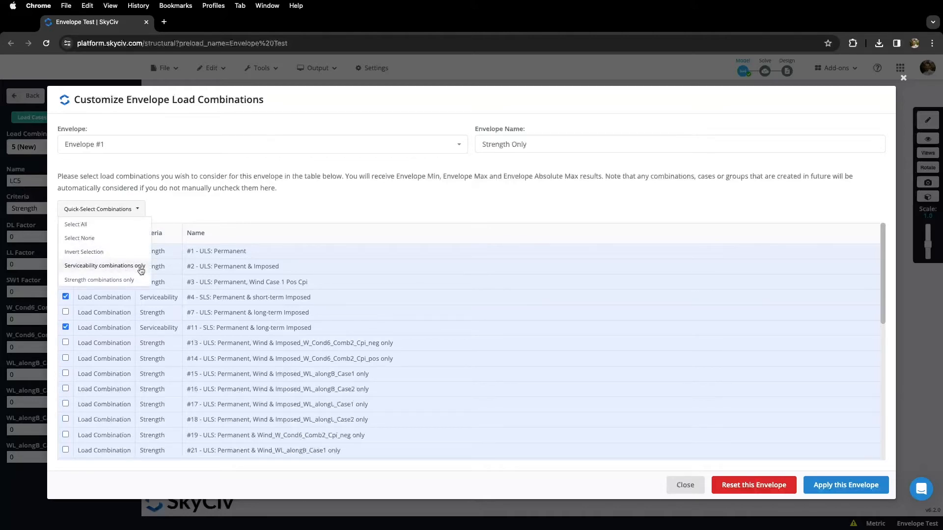
left_click(141, 269)
scroll(144, 300, "down", 10)
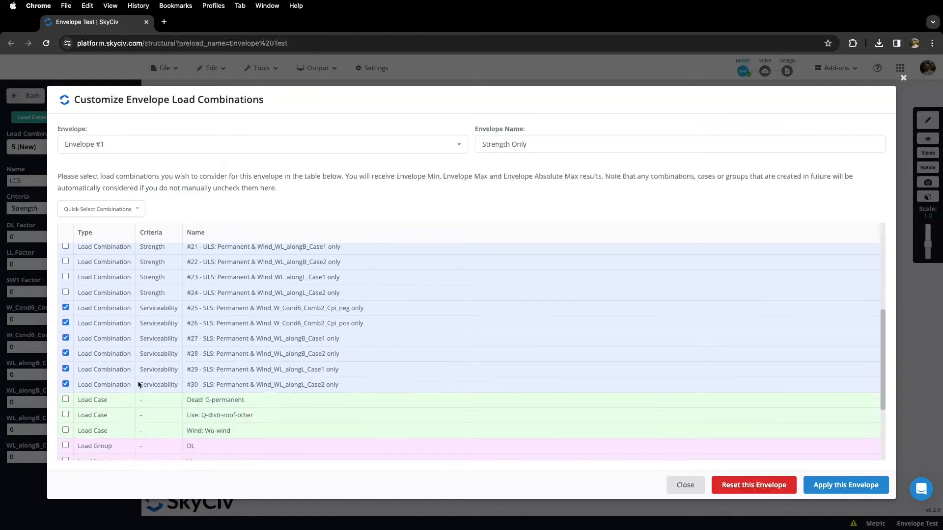
scroll(88, 385, "down", 5)
scroll(107, 407, "up", 15)
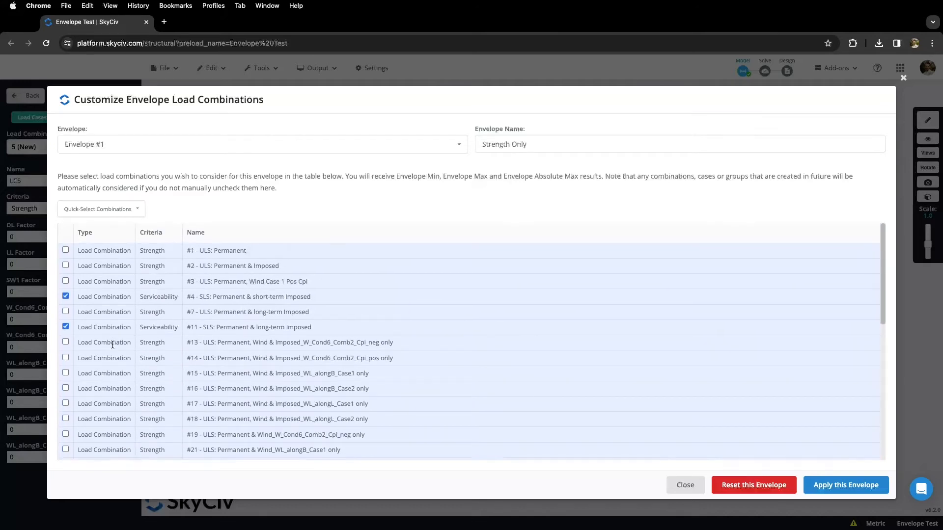
scroll(112, 341, "down", 2)
scroll(72, 421, "up", 3)
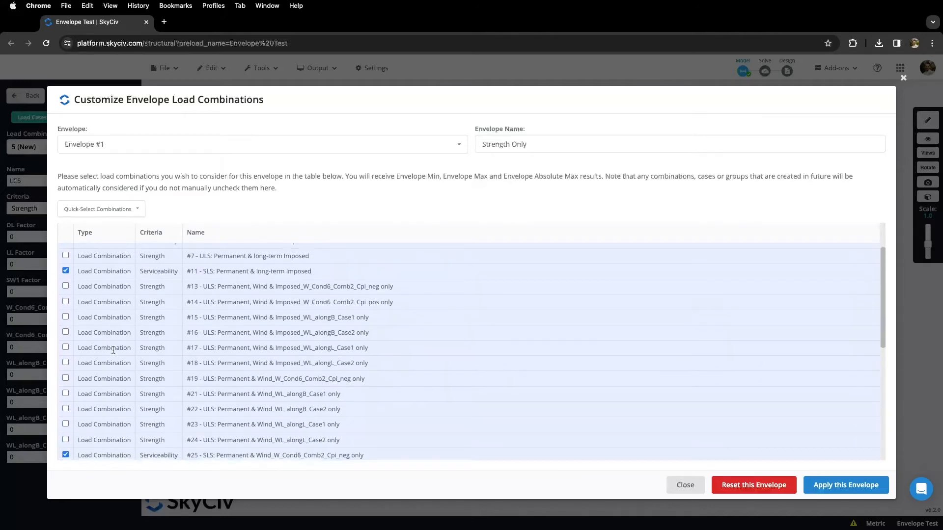
Step: Quick-select only the strength combinations for Envelope #1 and check the selection through the list
left_click(132, 210)
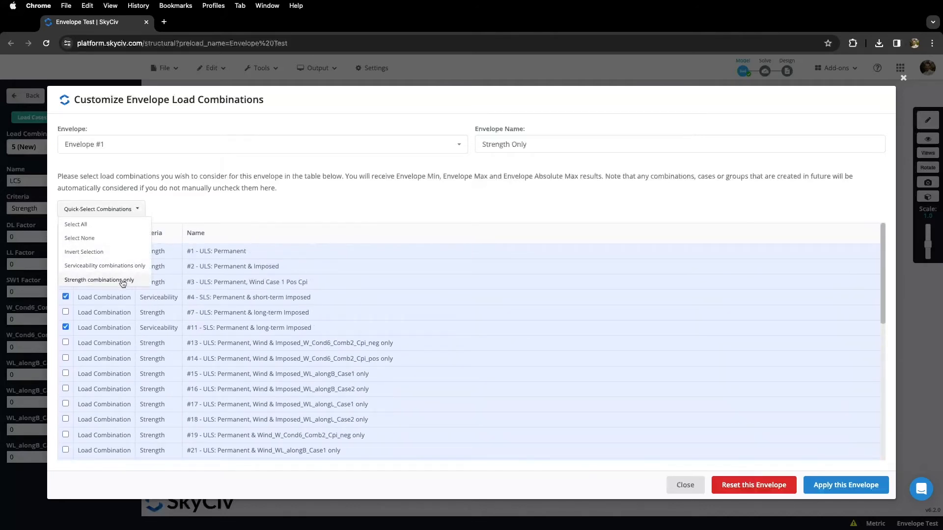
left_click(121, 280)
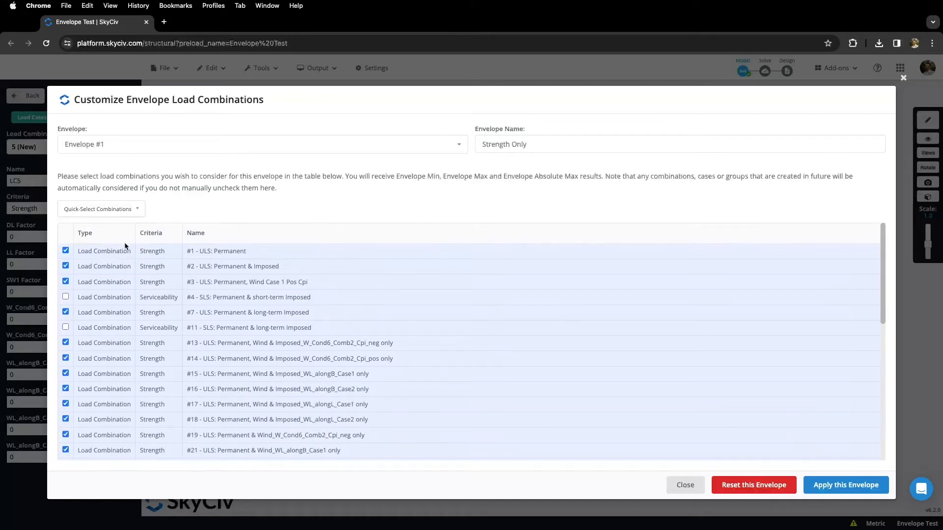
scroll(153, 330, "down", 5)
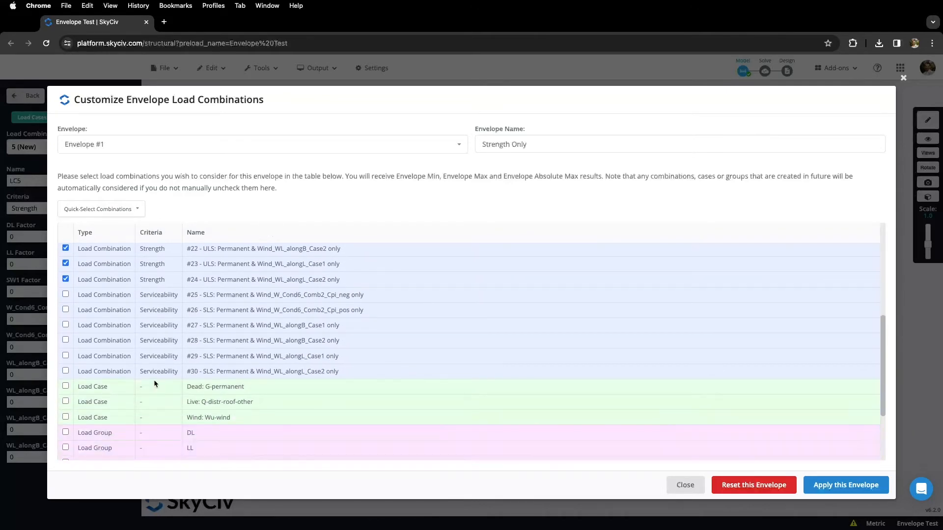
scroll(153, 329, "up", 5)
Step: Invert the current selection of Envelope #1 and check the load combinations, cases and groups
left_click(132, 210)
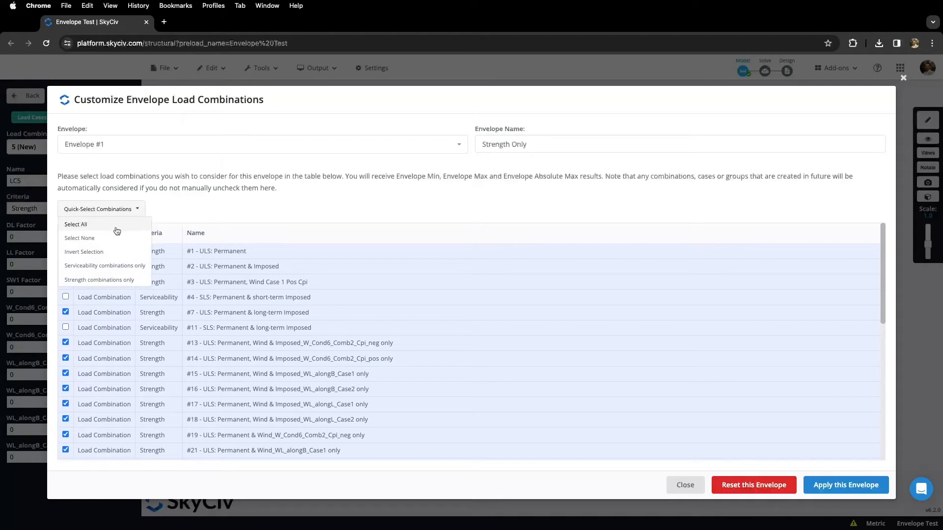
left_click(107, 252)
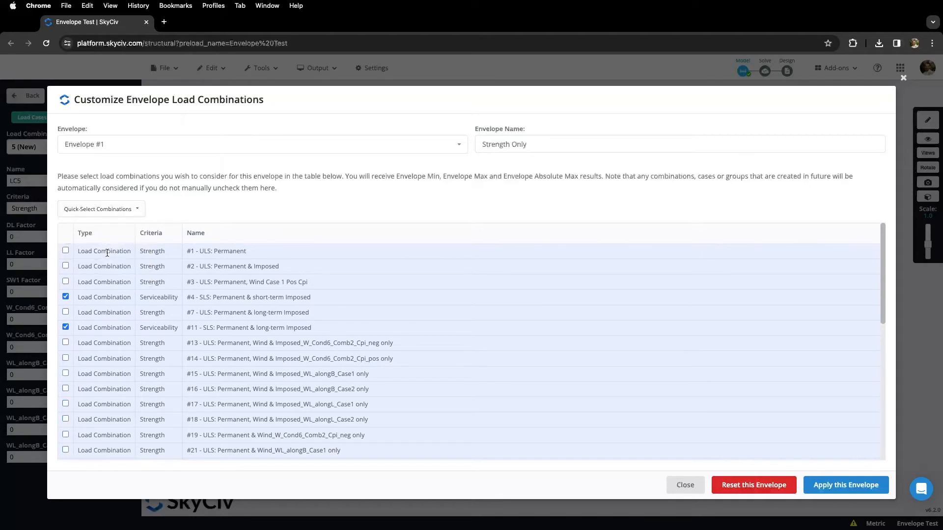
scroll(85, 299, "down", 10)
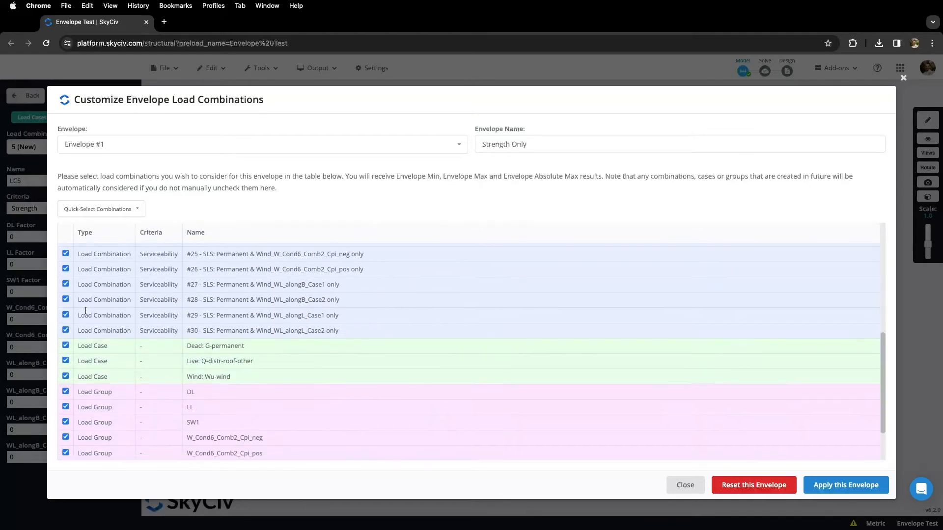
scroll(105, 348, "up", 10)
Step: Select all entries of Envelope #1, then clear the whole selection with the quick-select options
left_click(100, 209)
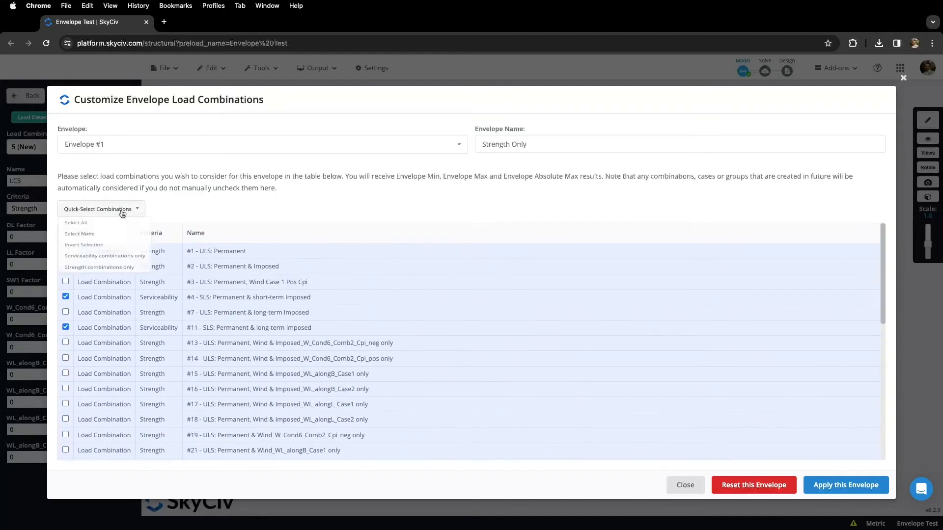
left_click(93, 226)
left_click(104, 210)
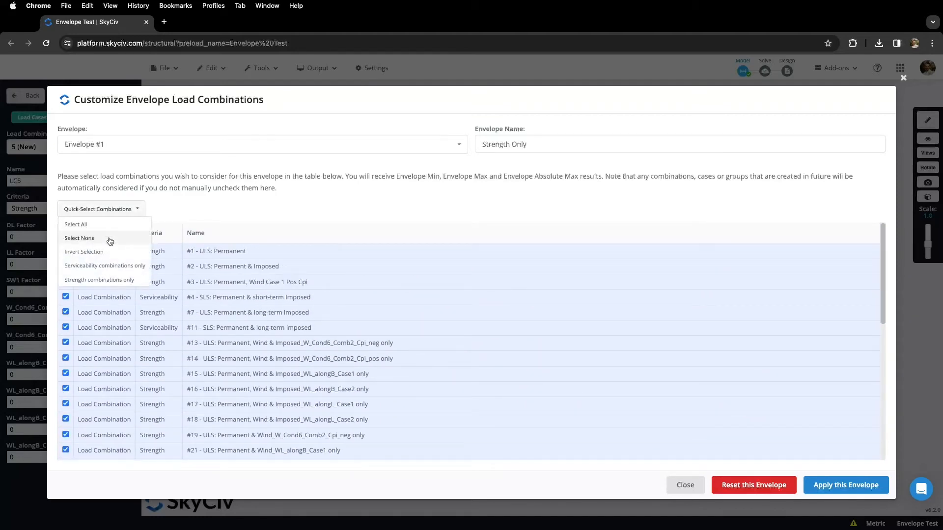
left_click(111, 240)
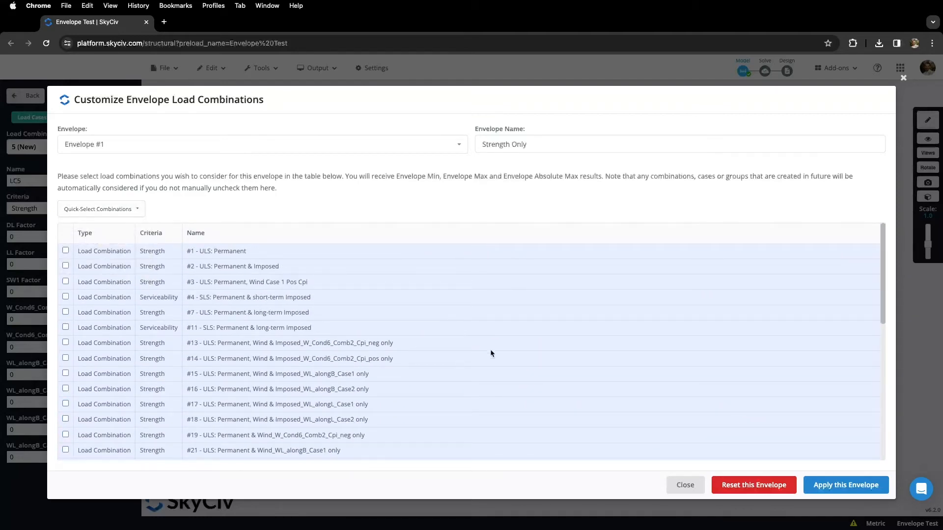
Step: Reset Envelope #1 and check the selection of its load combinations, load cases and load groups
left_click(753, 490)
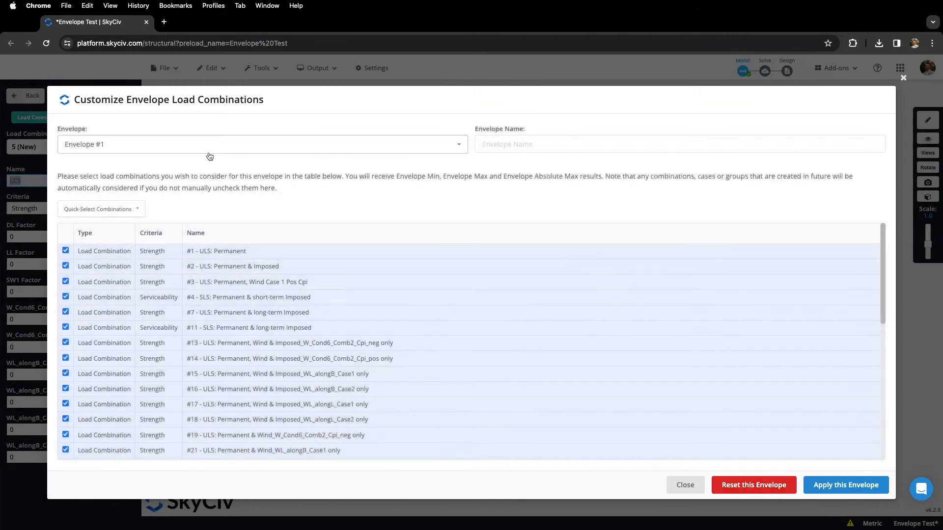
scroll(174, 284, "down", 10)
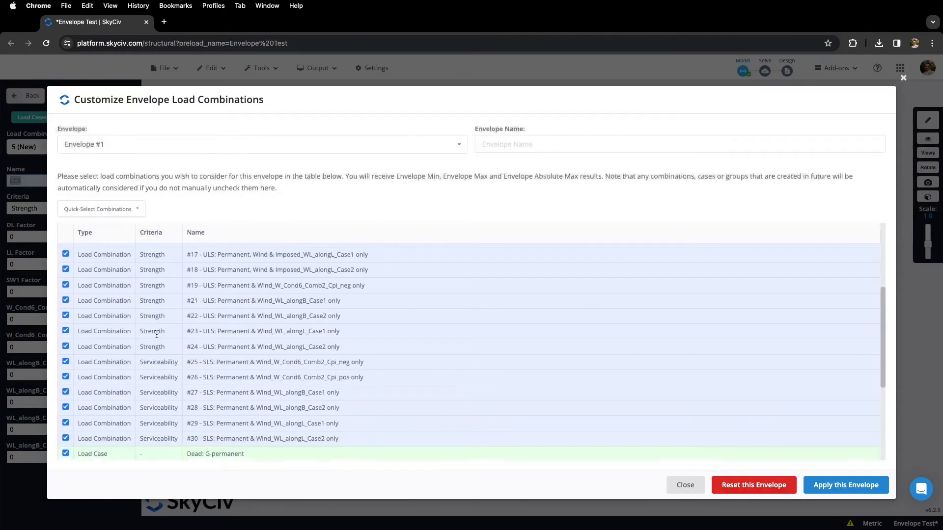
scroll(159, 443, "up", 10)
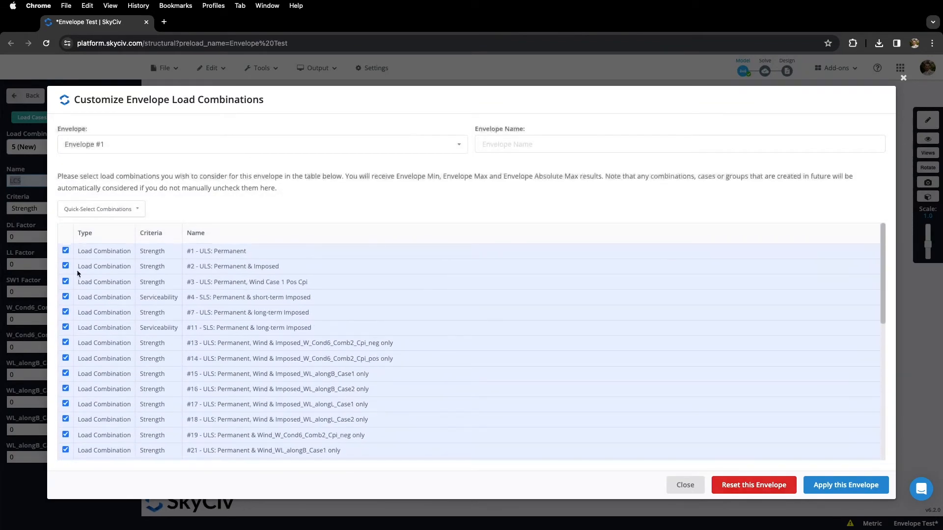
scroll(132, 312, "down", 10)
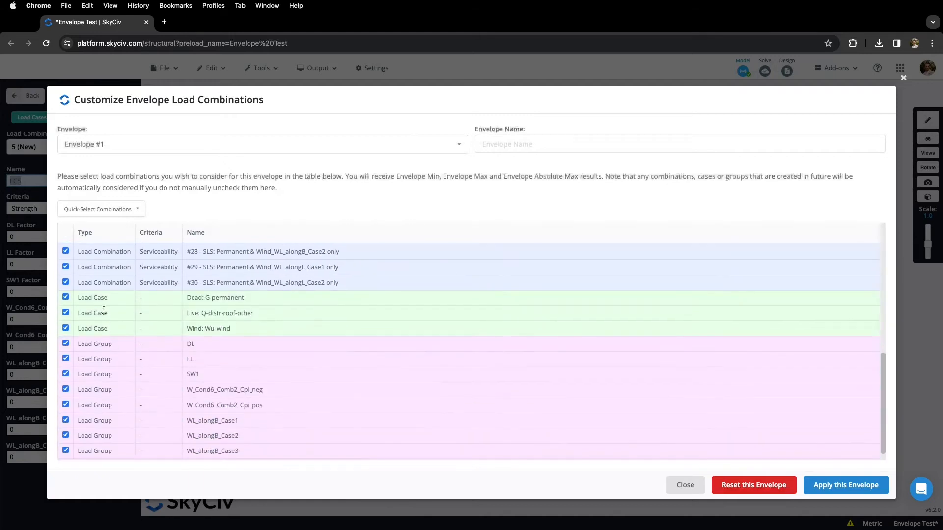
Step: Name Envelope #1 "Strength", limit its selection to the strength combinations only and apply the envelope
scroll(105, 400, "up", 10)
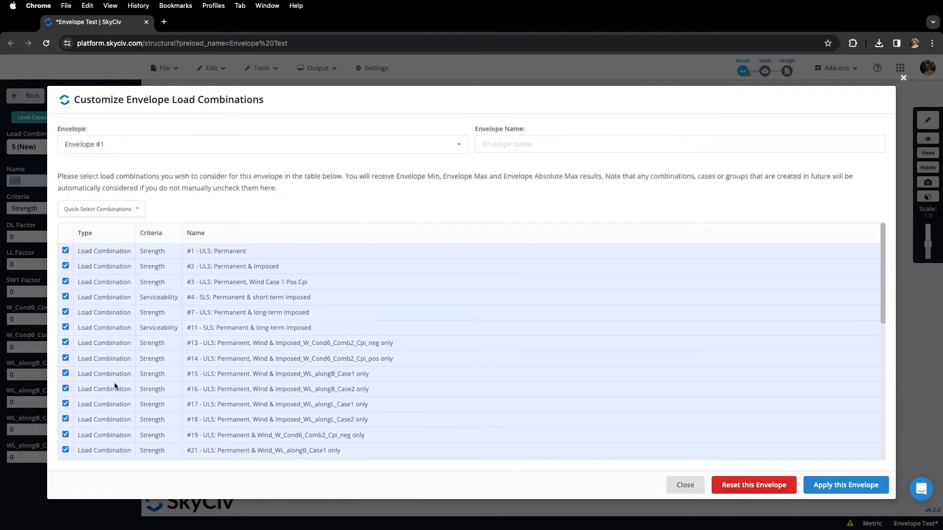
left_click(523, 144)
type("Strength")
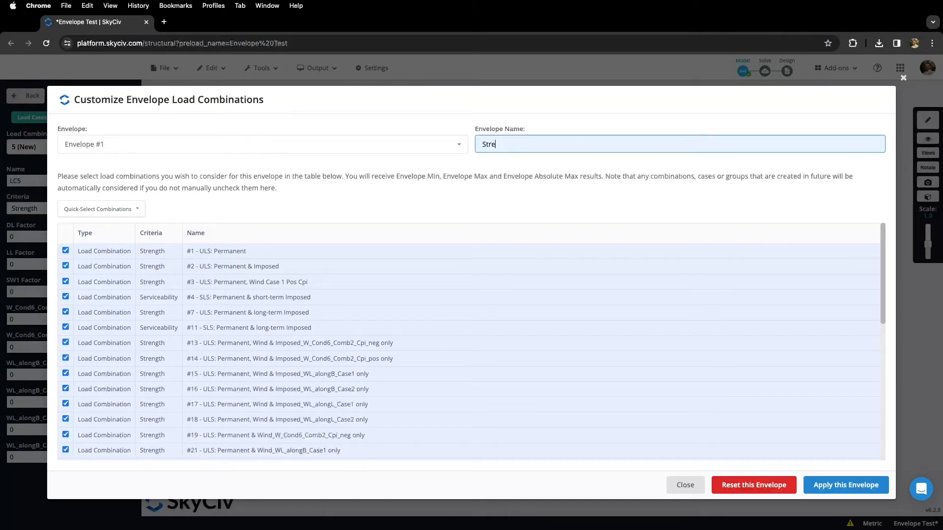
left_click(97, 209)
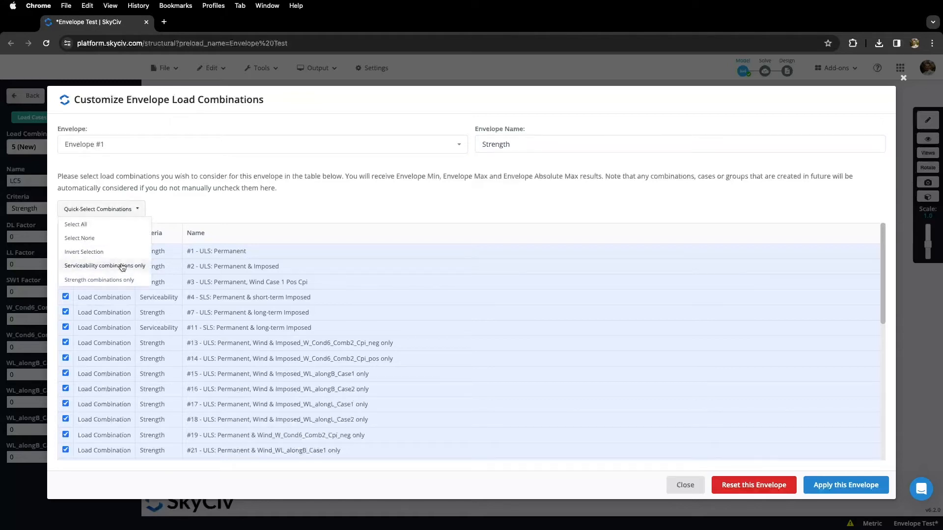
left_click(125, 280)
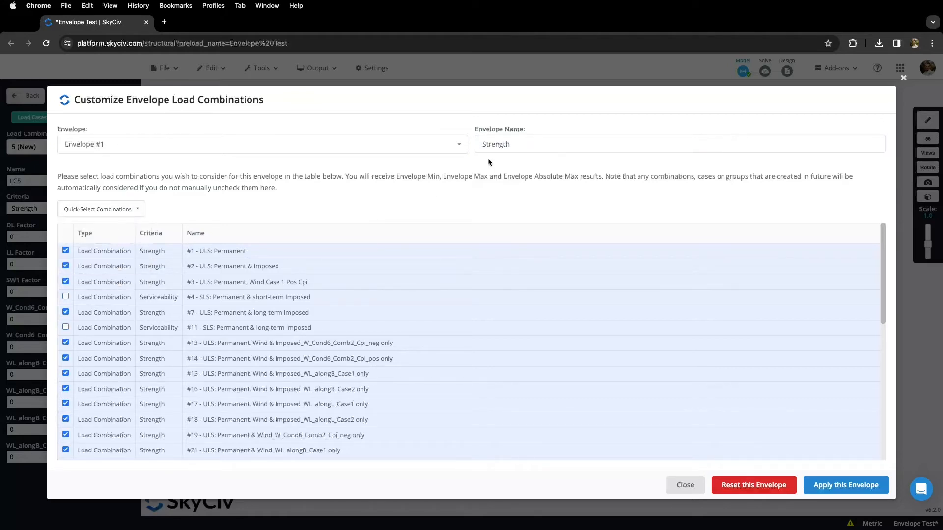
left_click(842, 488)
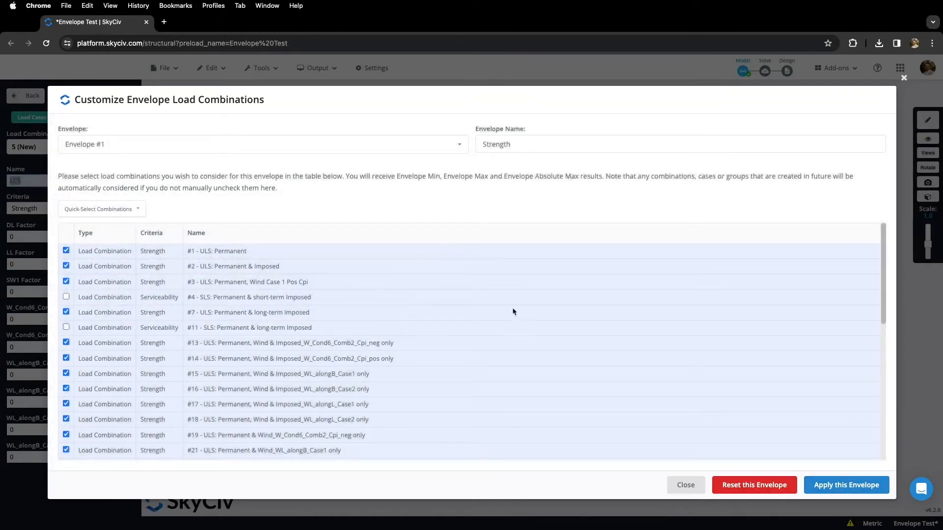
Step: Switch to Envelope #2 and rename it "Service Cases - Wind"
left_click(457, 147)
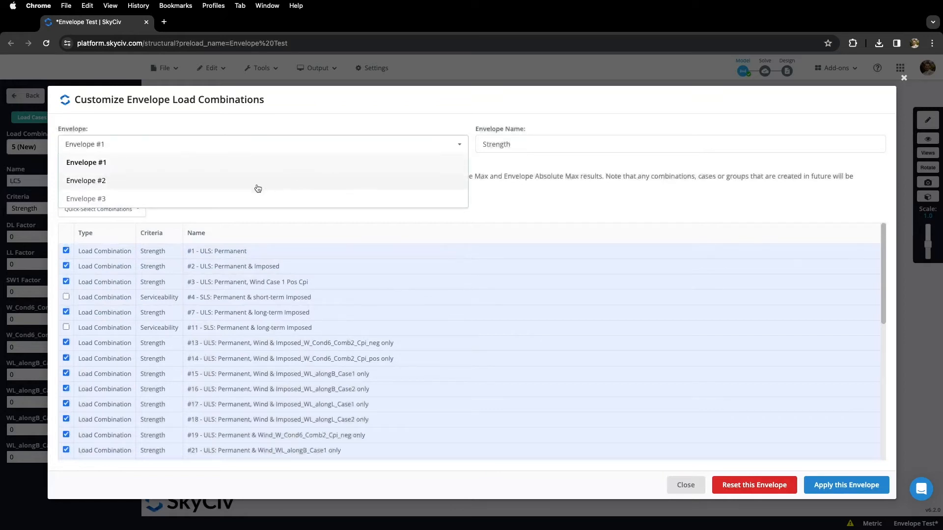
left_click(236, 185)
scroll(228, 293, "down", 10)
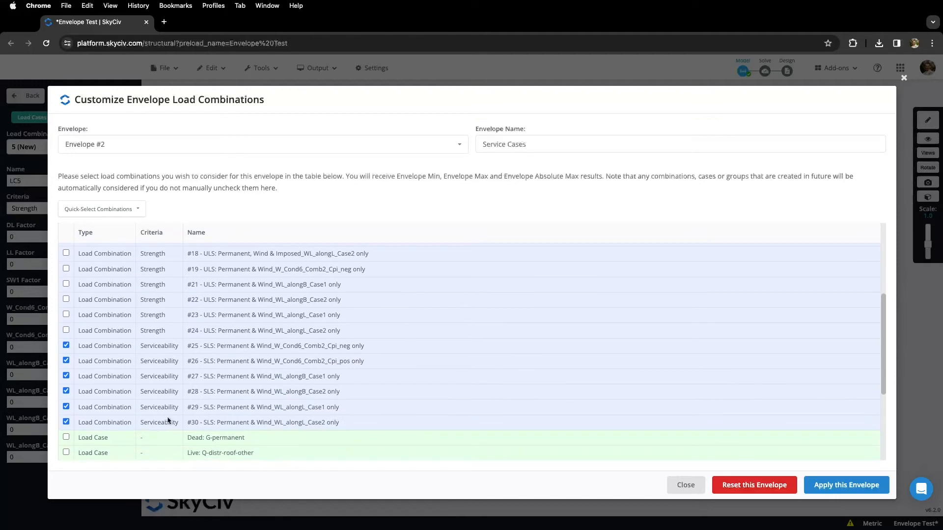
left_click(553, 143)
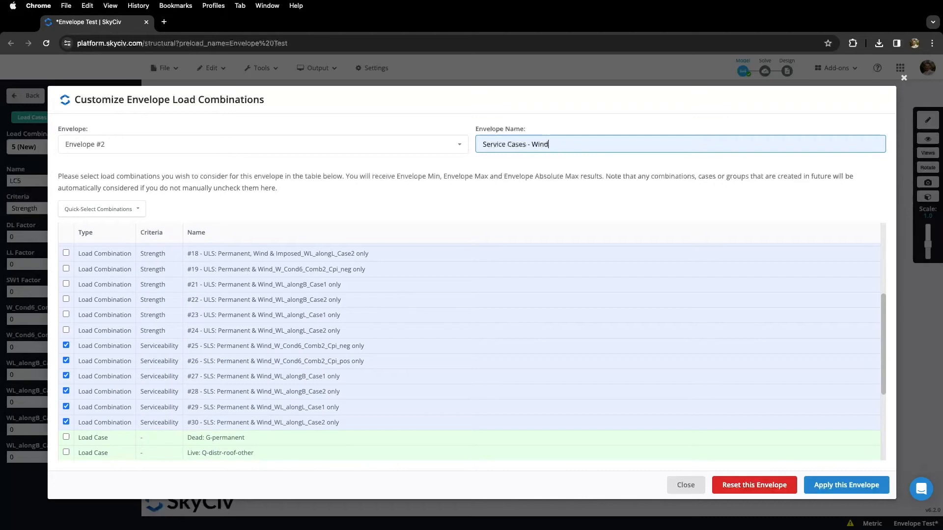
Step: Exclude load combination #4 and load groups WL_alongB_Case3 and WL_alongB_Case4 from Envelope #2, then apply the envelope
scroll(318, 359, "up", 8)
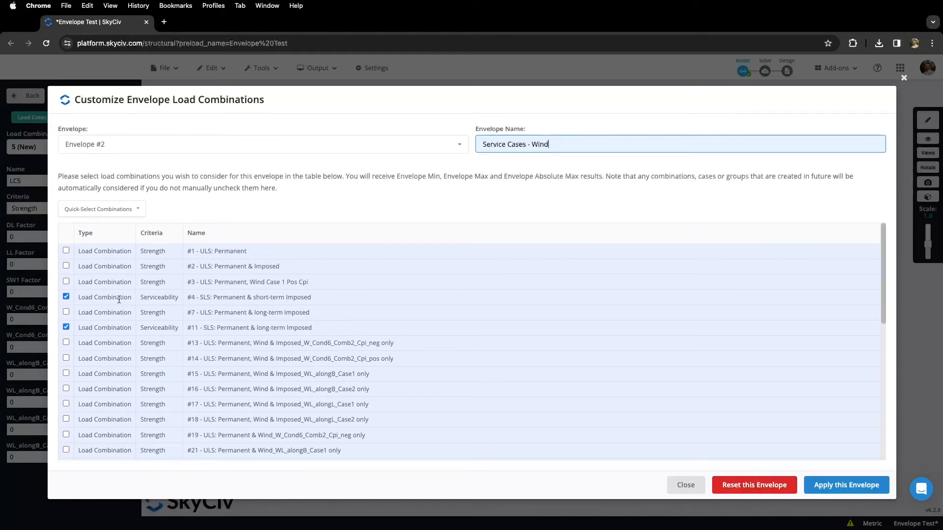
left_click(66, 297)
scroll(161, 326, "down", 5)
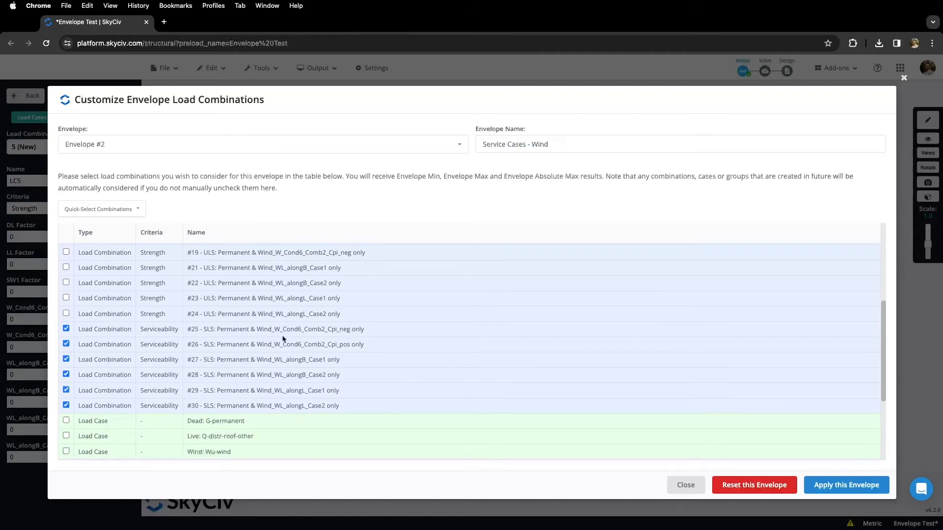
scroll(198, 366, "down", 3)
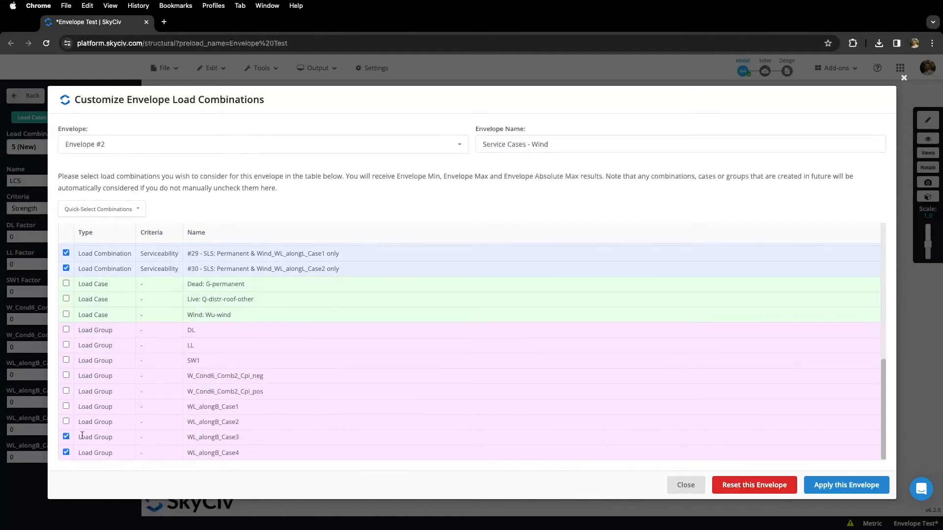
left_click(66, 437)
left_click(66, 453)
scroll(150, 440, "up", 3)
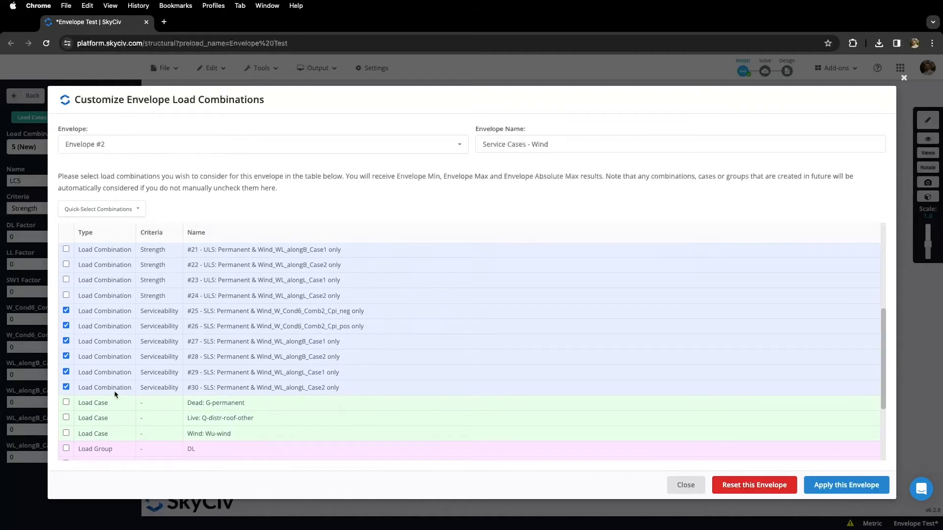
scroll(556, 360, "up", 2)
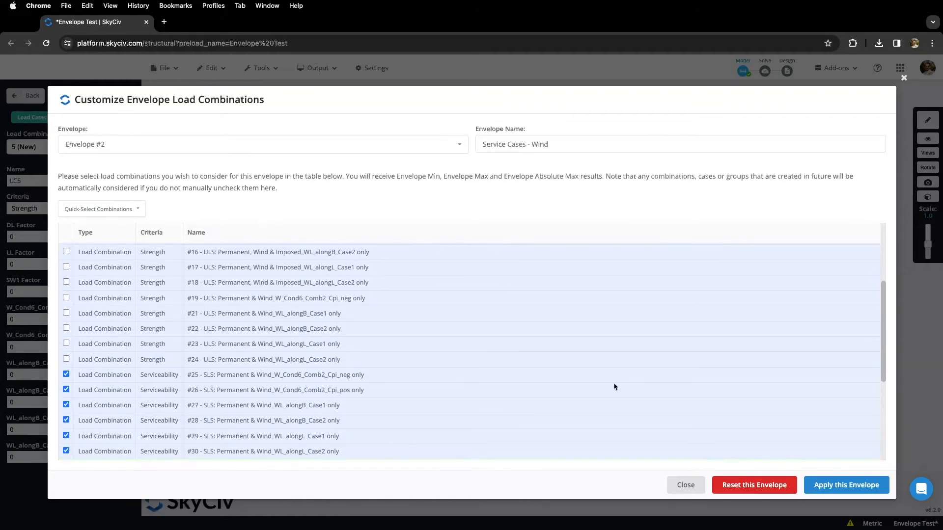
left_click(848, 486)
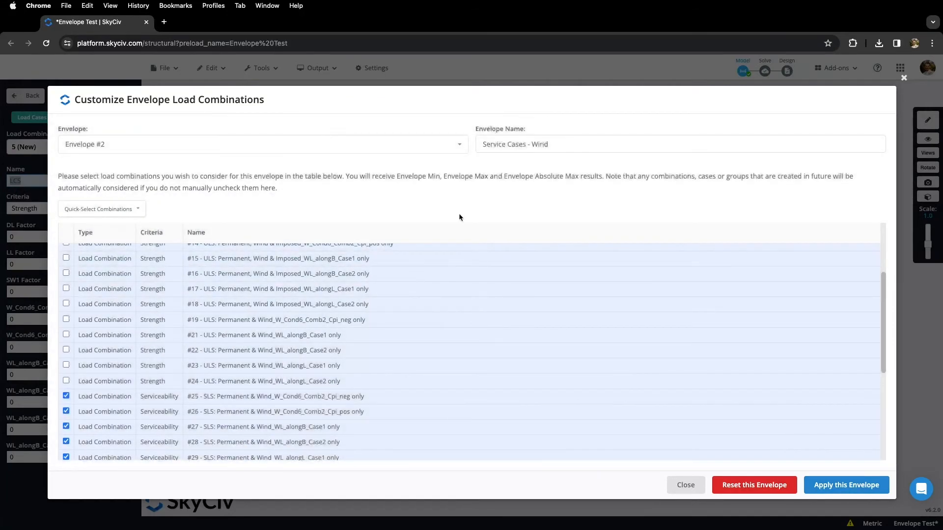
Step: Switch to Envelope #3 and name it "Service - Permanent"
left_click(454, 146)
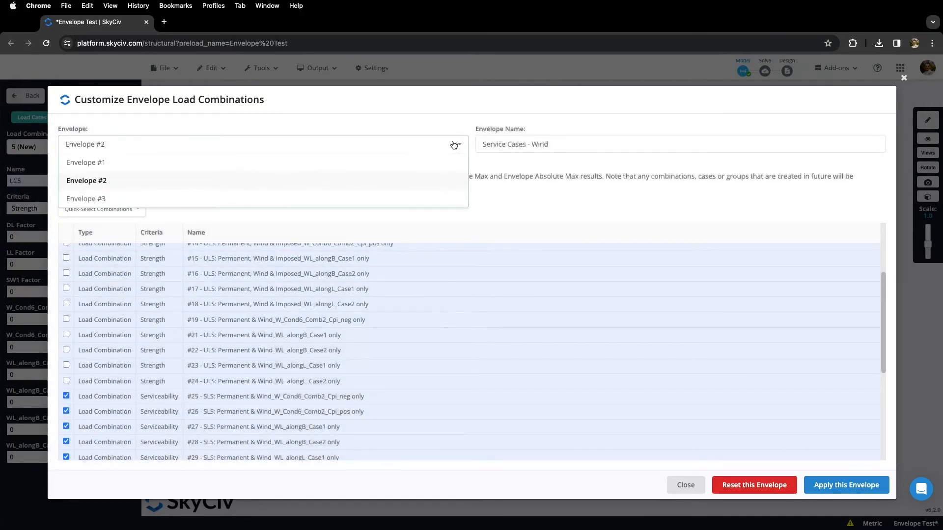
left_click(179, 200)
scroll(201, 273, "up", 5)
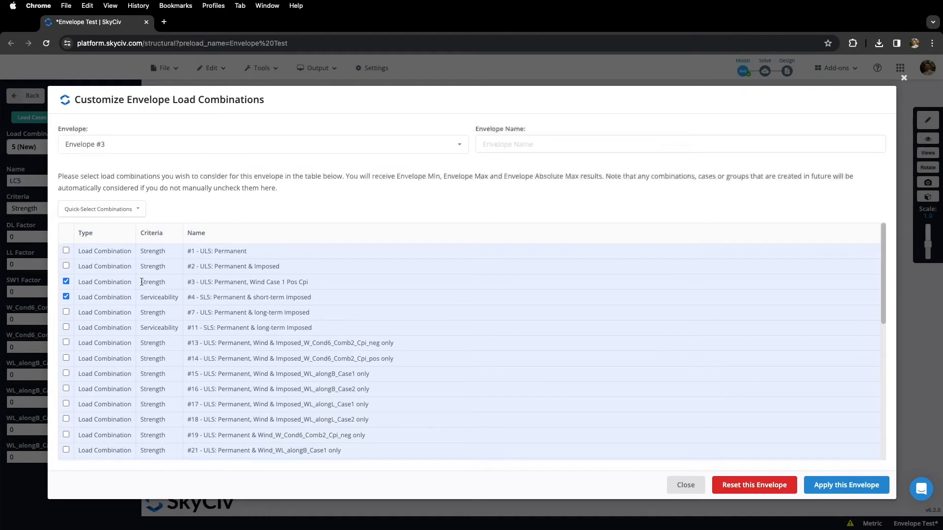
left_click(520, 143)
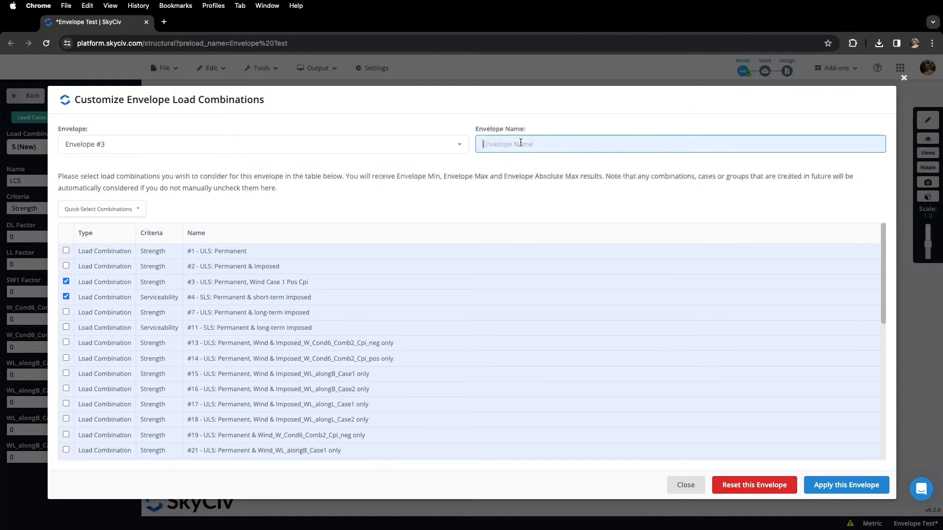
type("Service - Permanent")
Step: Exclude load combination #3 and load group WL_alongB_Case4 from Envelope #3, apply the envelope and close the envelope customization
left_click(66, 282)
scroll(85, 295, "down", 7)
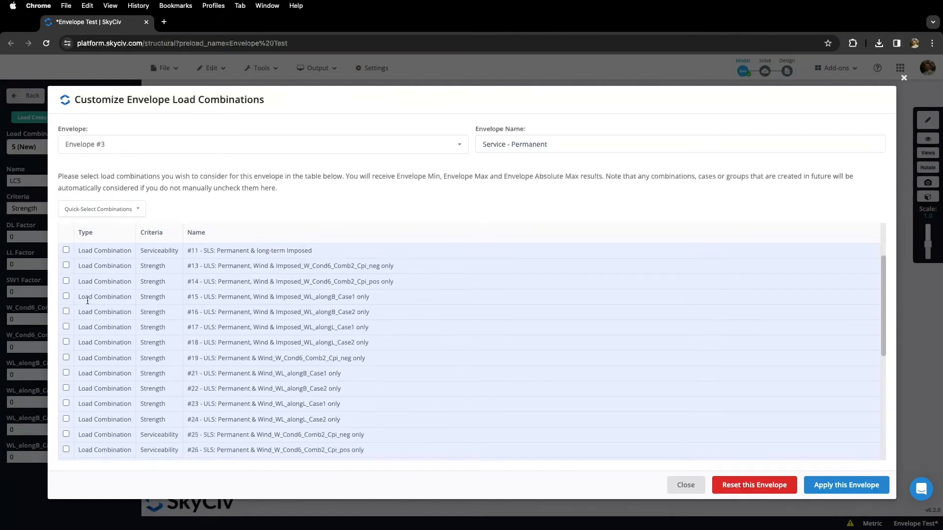
left_click(66, 453)
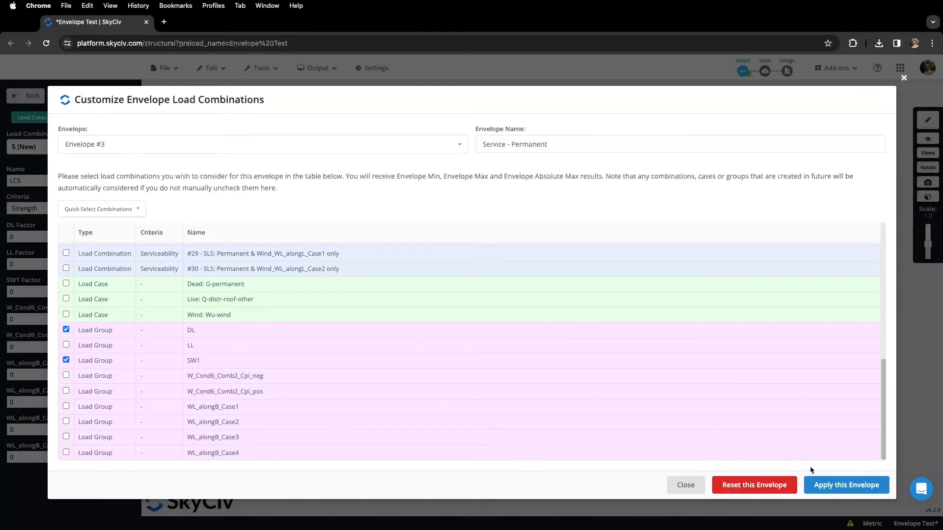
scroll(434, 411, "up", 10)
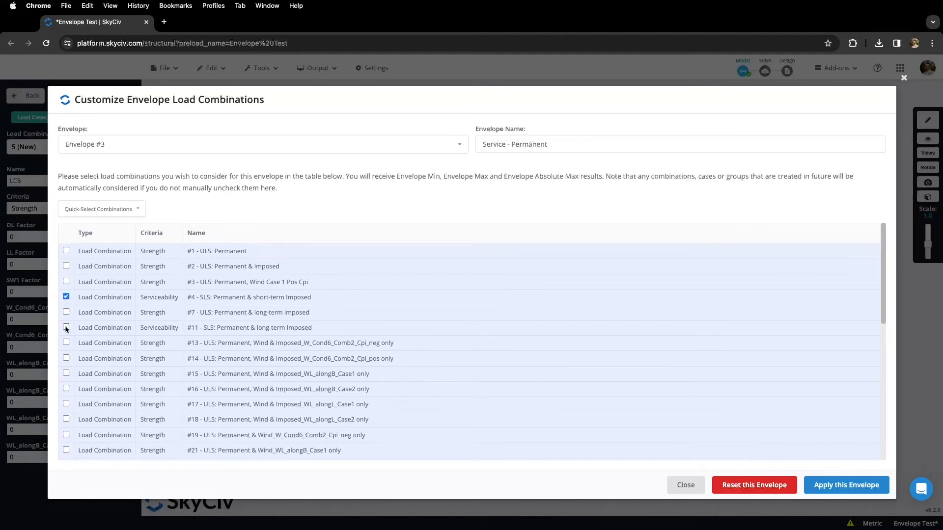
scroll(104, 343, "down", 10)
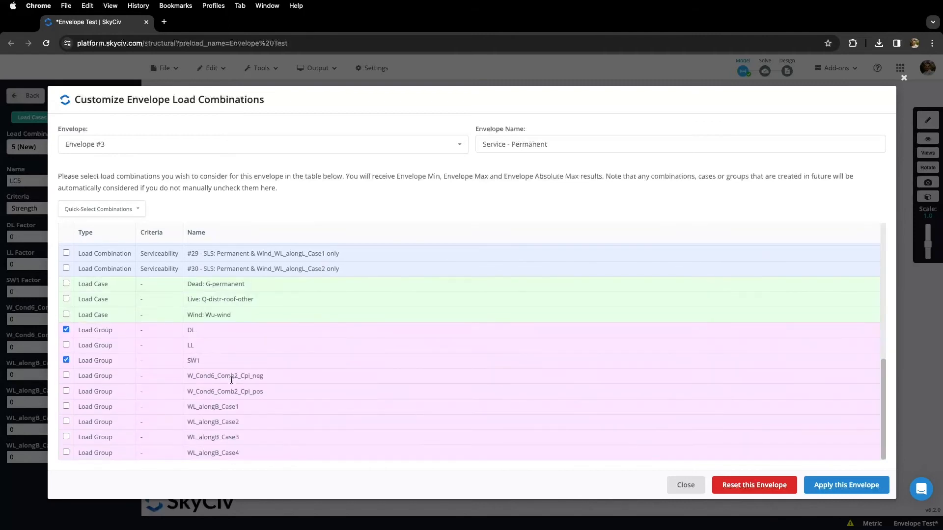
left_click(847, 486)
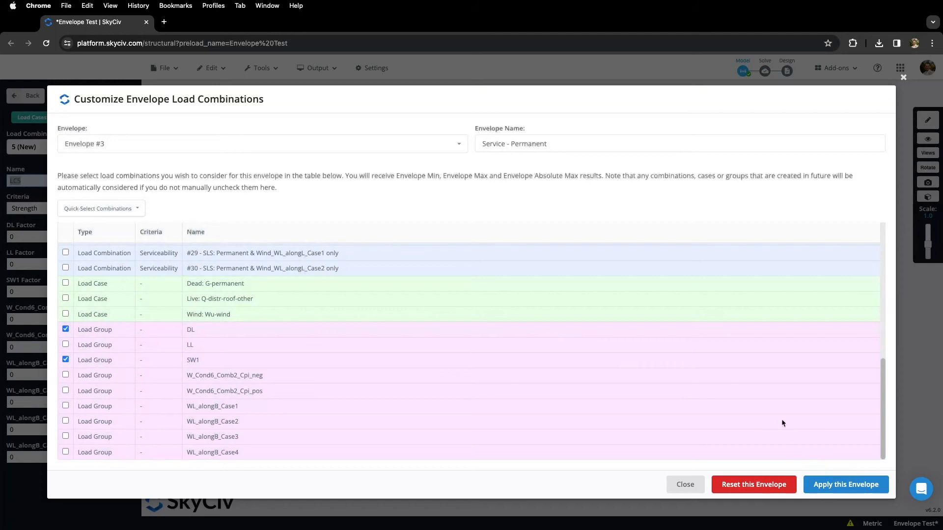
left_click(686, 485)
left_click(685, 485)
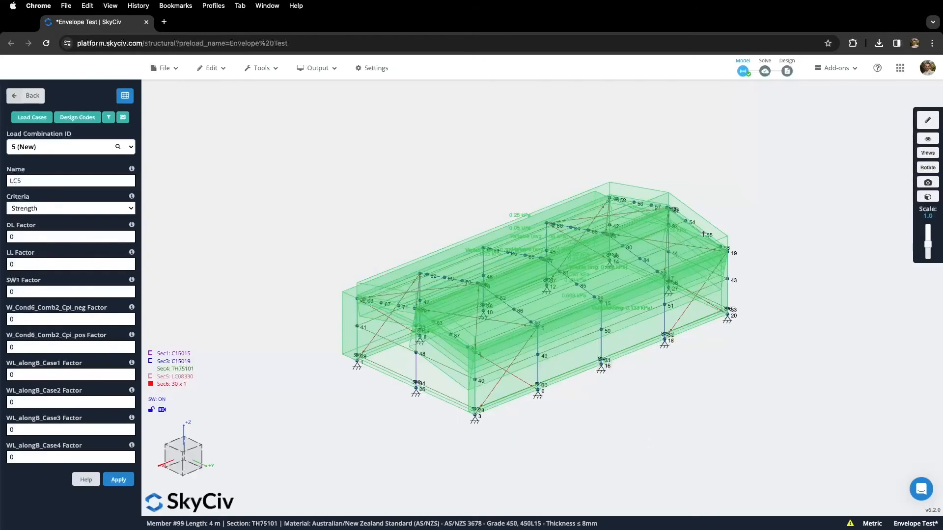
Step: Solve the portal frame model without repairing the detected model issues
left_click_drag(774, 275, 748, 291)
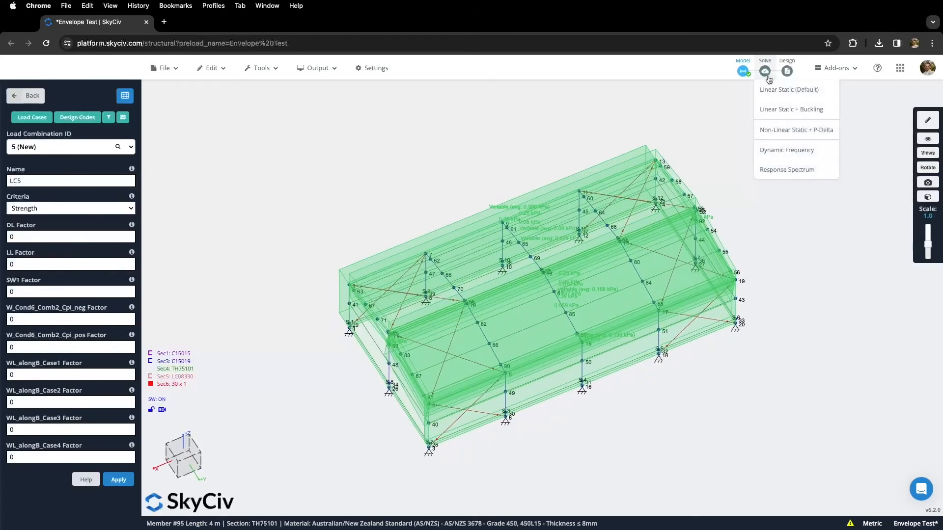
left_click(764, 71)
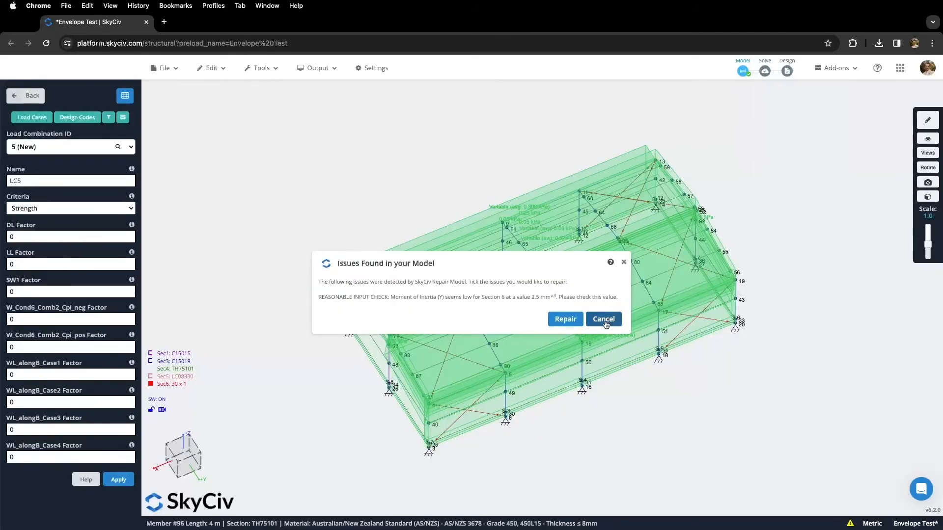
left_click(604, 320)
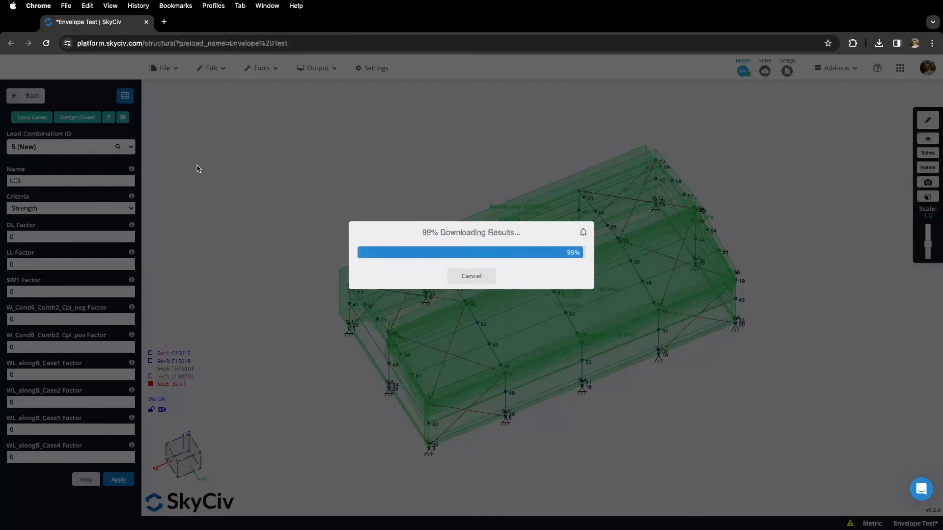
left_click(449, 283)
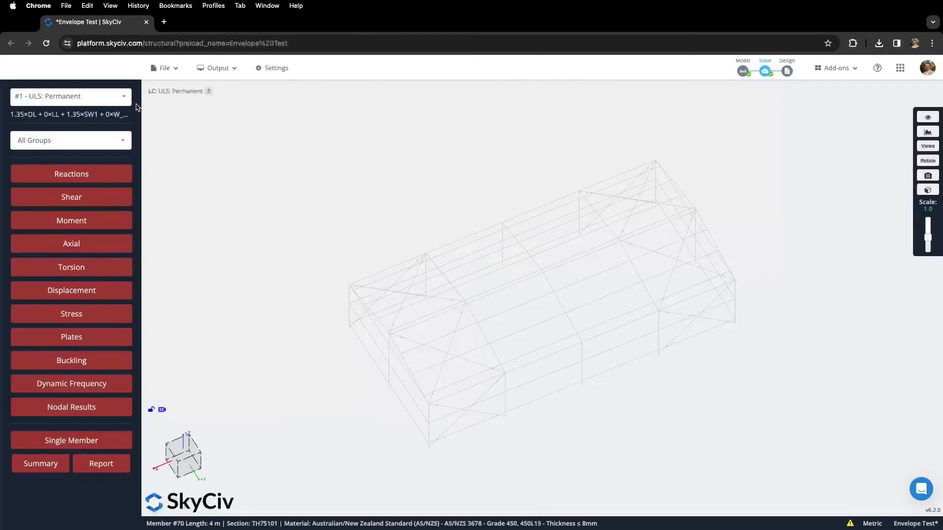
Step: Select the Strength Max envelope case and show its displacement results on the frame
left_click(121, 98)
scroll(107, 147, "up", 2)
scroll(80, 172, "down", 10)
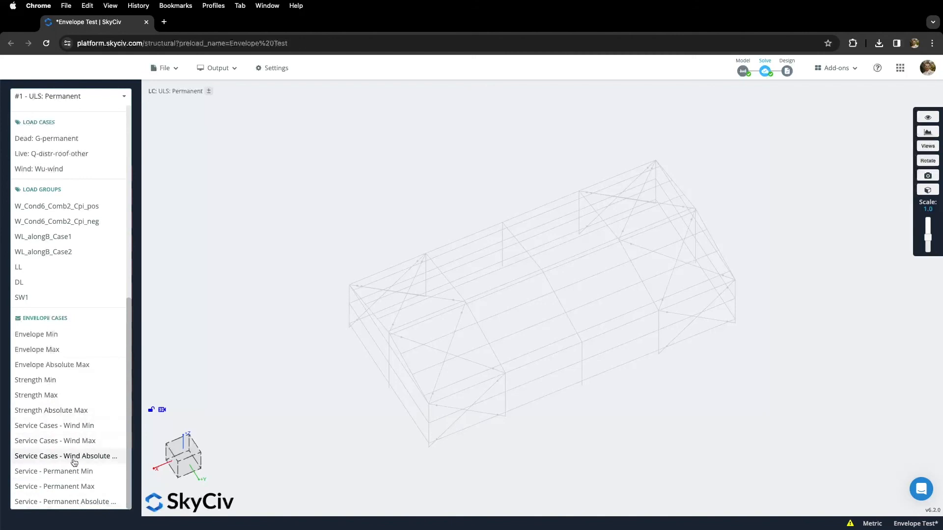
left_click(36, 395)
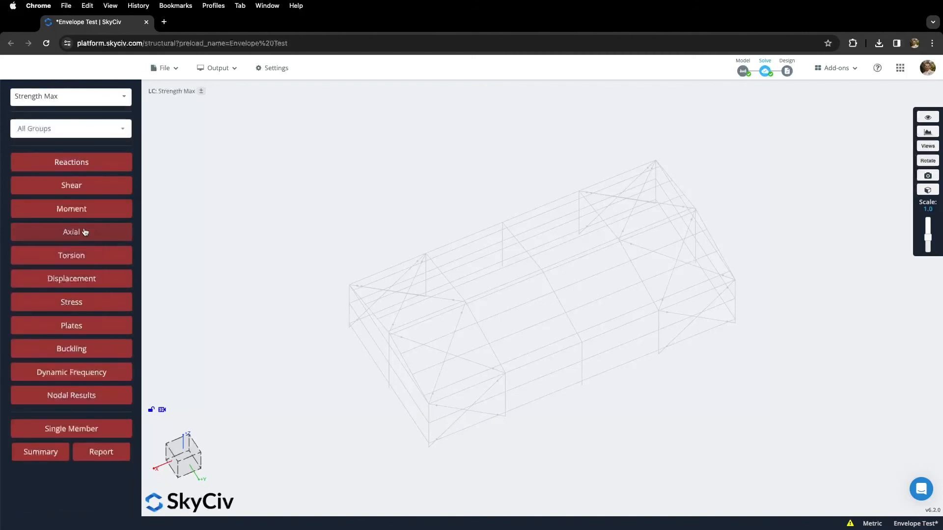
left_click(76, 280)
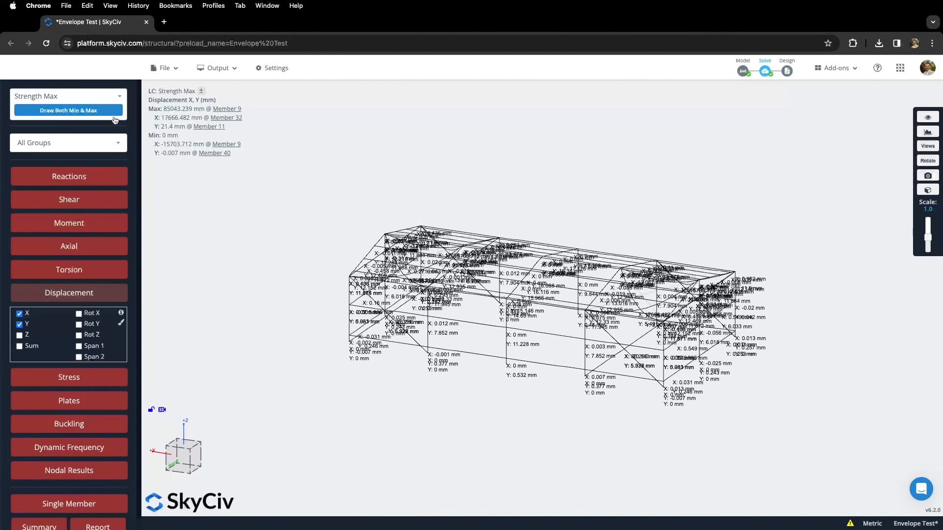
Step: Switch the displacement results to the Service - Permanent Min envelope case and examine the frame
left_click(116, 97)
scroll(64, 408, "down", 1)
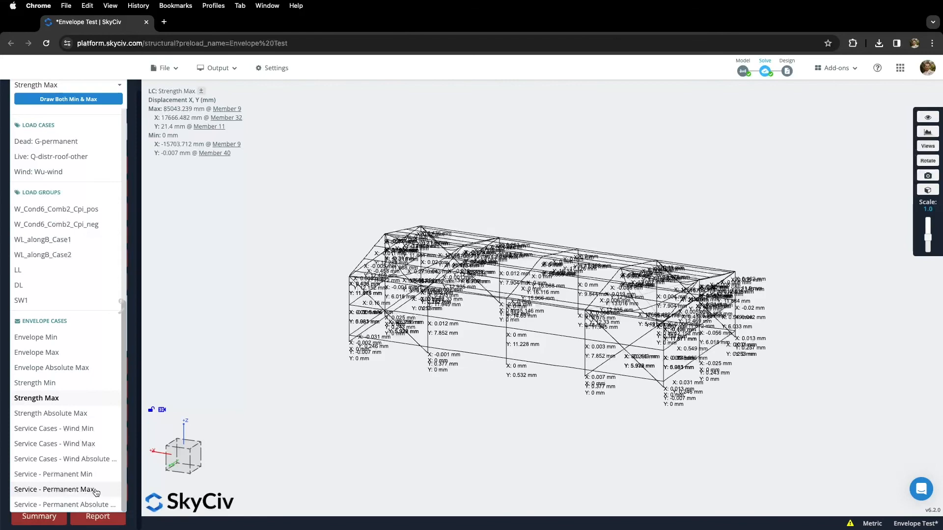
left_click(75, 474)
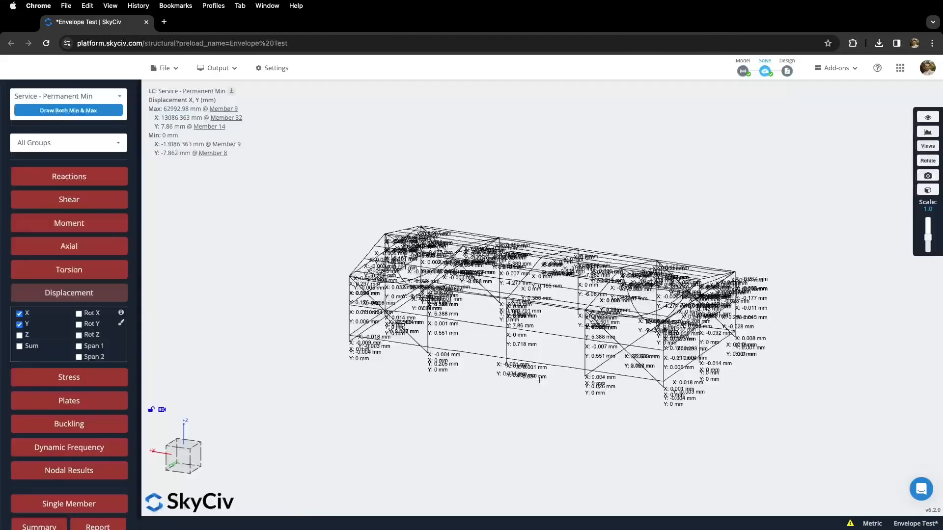
left_click_drag(573, 405, 288, 381)
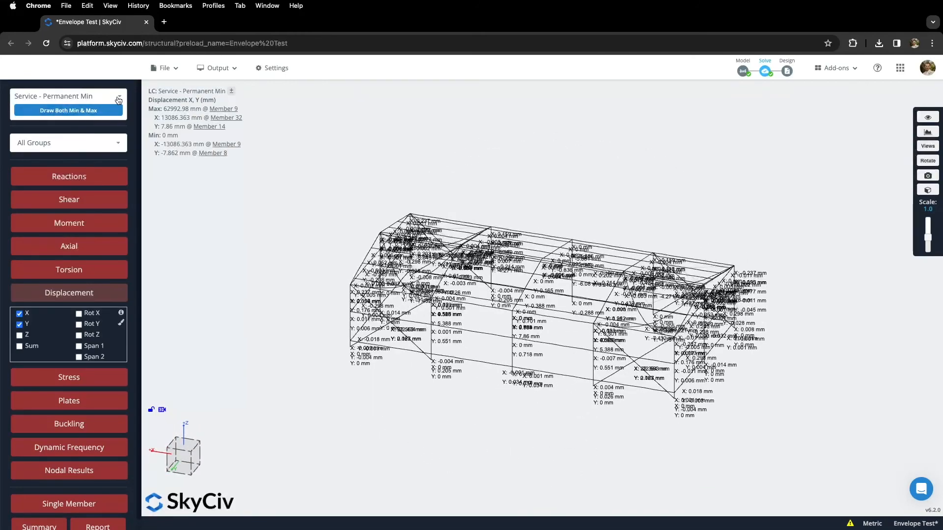